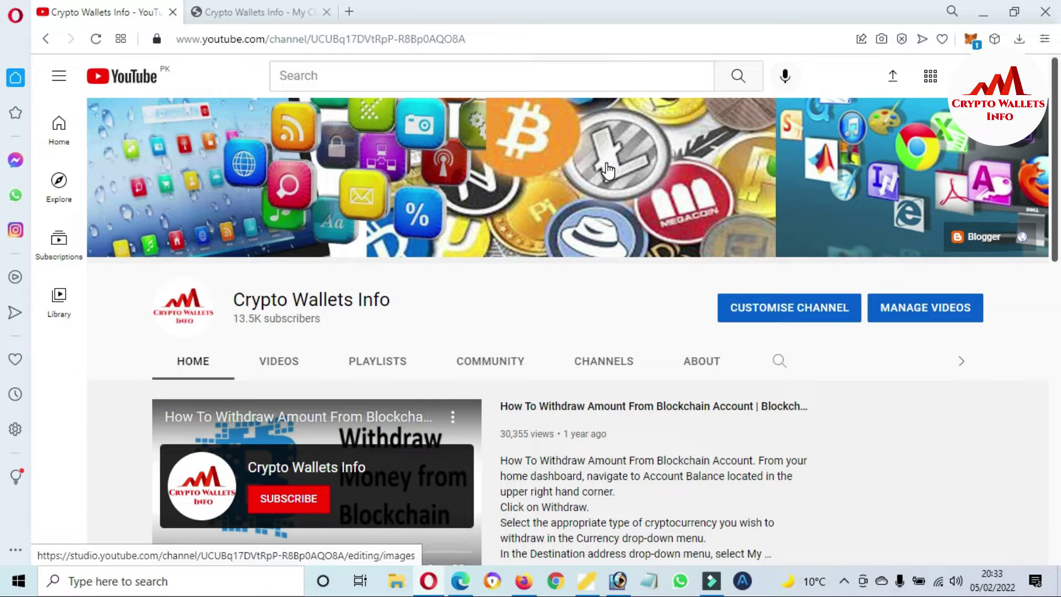
Step: Select the Crypto Wallets Info channel name, then switch to the cryptowalletsinfo.com blog tab
drag(396, 308, 240, 297)
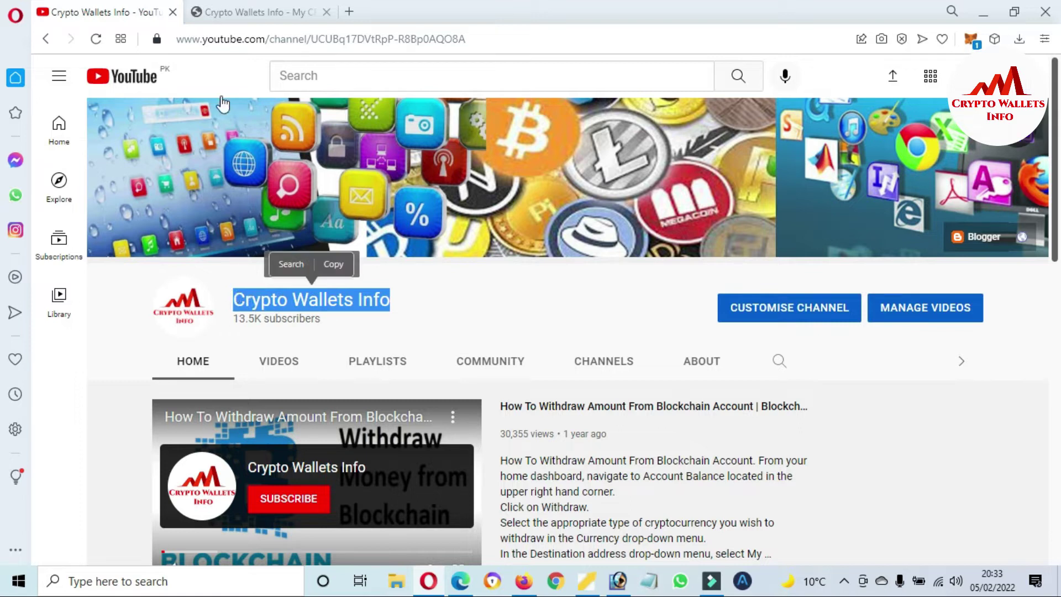
click(227, 11)
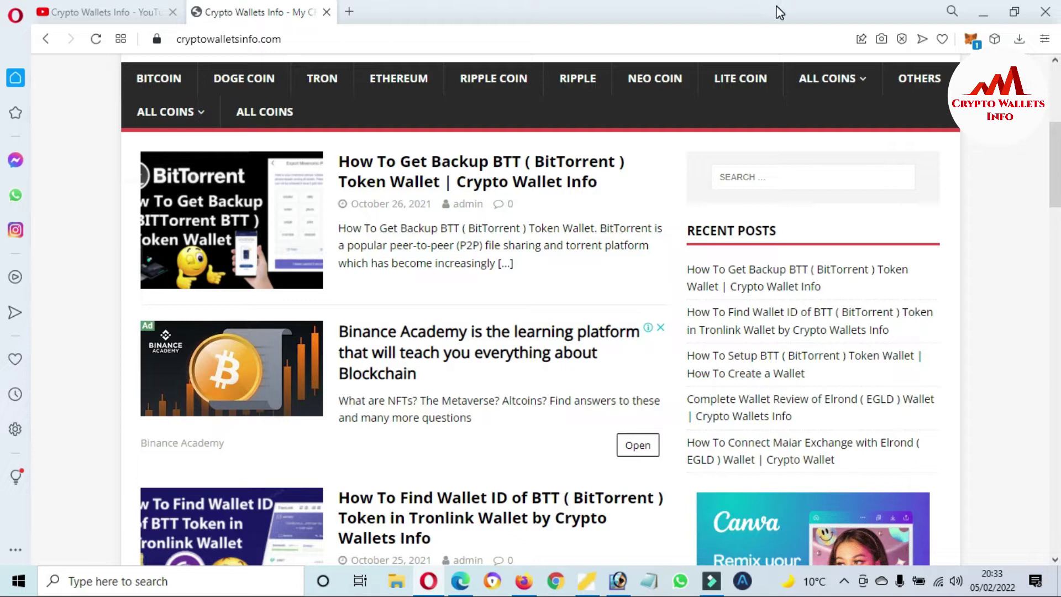
Step: Unlock MetaMask with the wallet password and expand it into a full browser tab
click(973, 40)
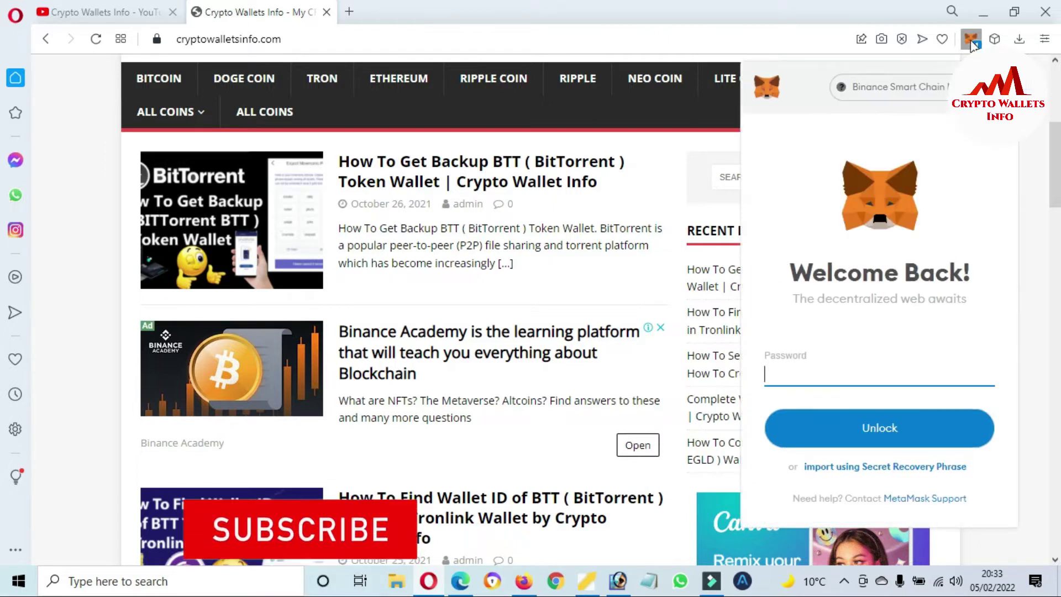
text(•••••)
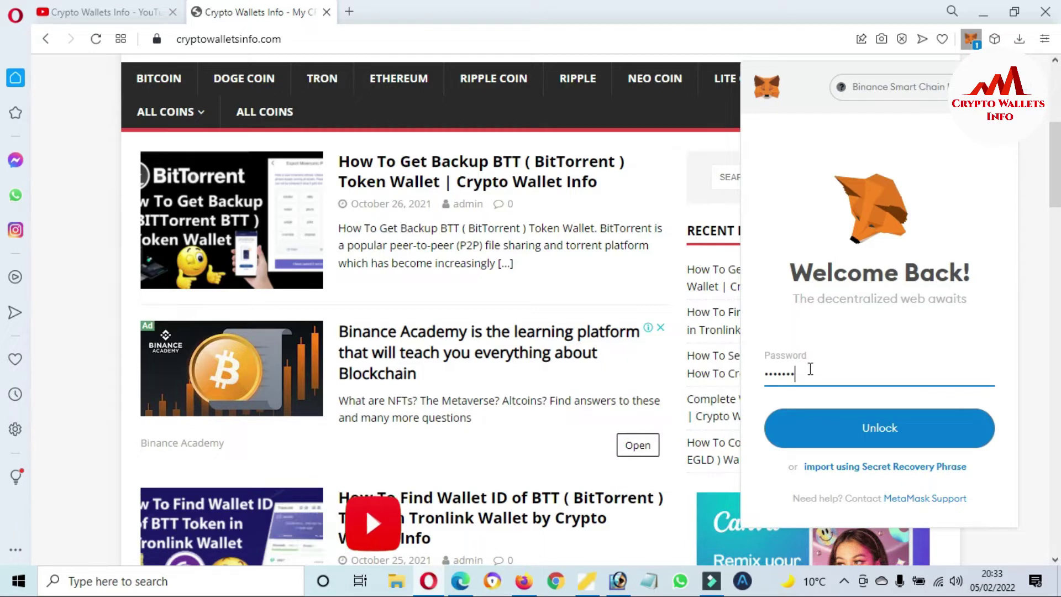
text(••••••••)
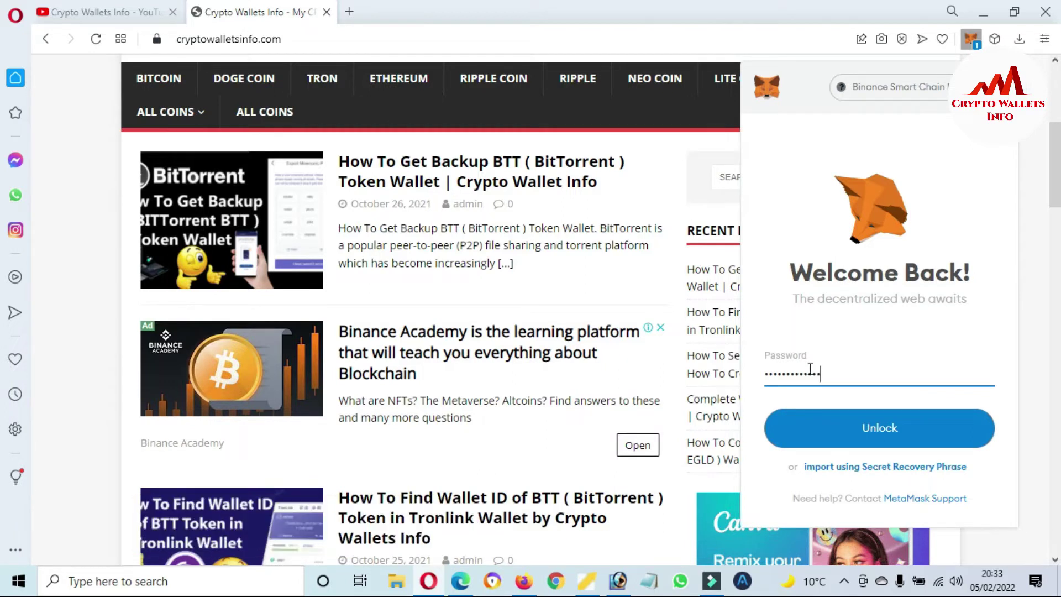
click(872, 442)
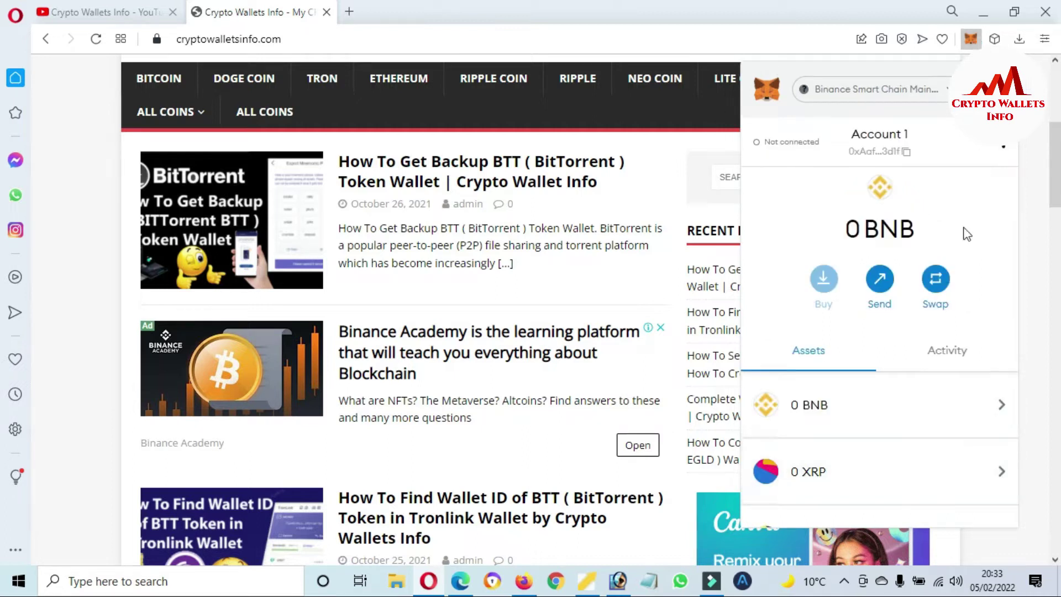
click(1005, 148)
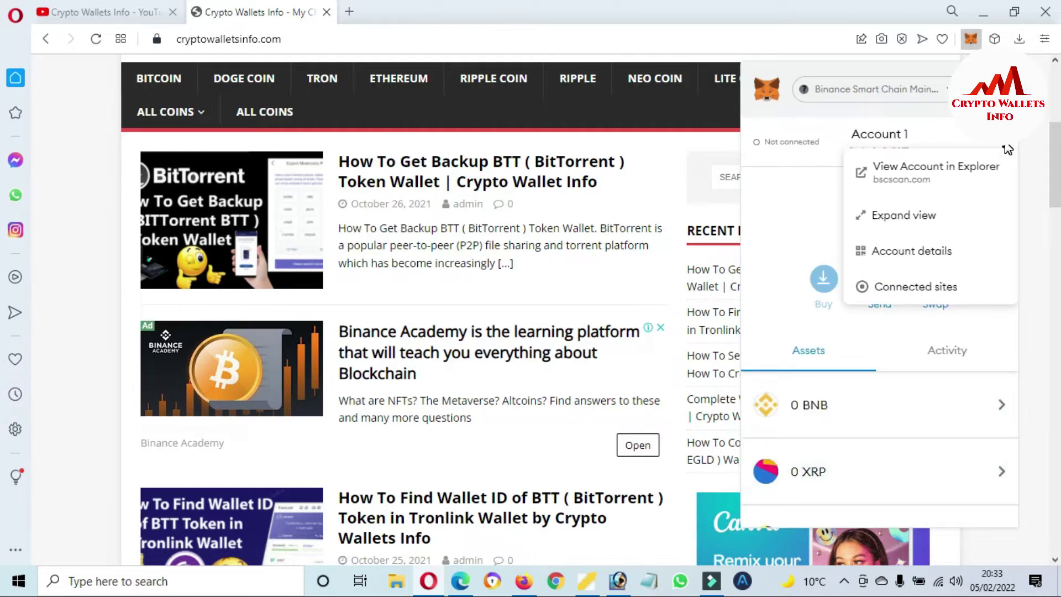
click(913, 218)
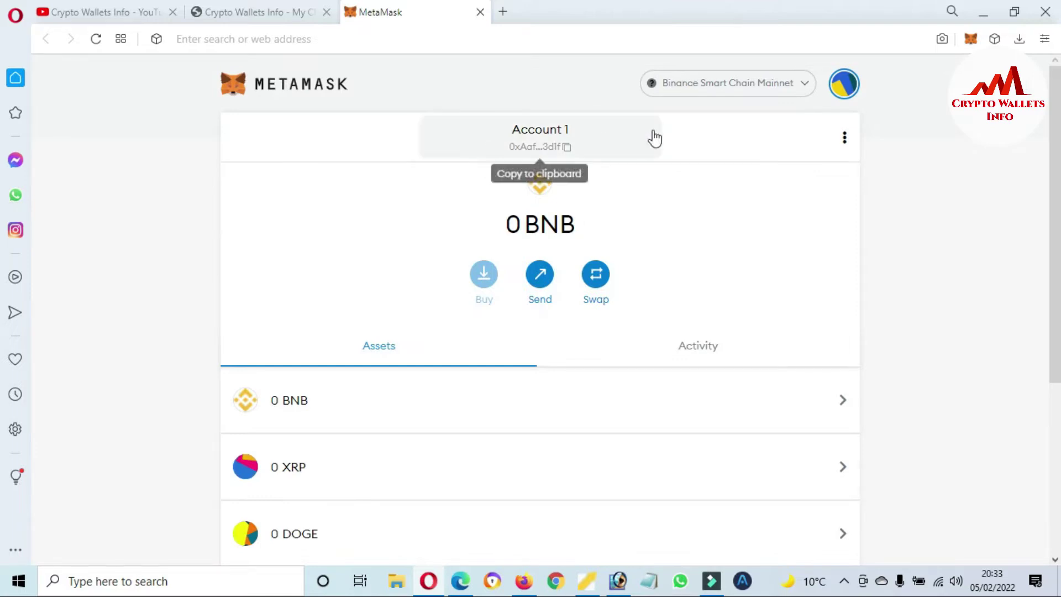
Step: Browse MetaMask's Networks list, staying on Binance Smart Chain Mainnet, then open a new Speed Dial tab
click(801, 92)
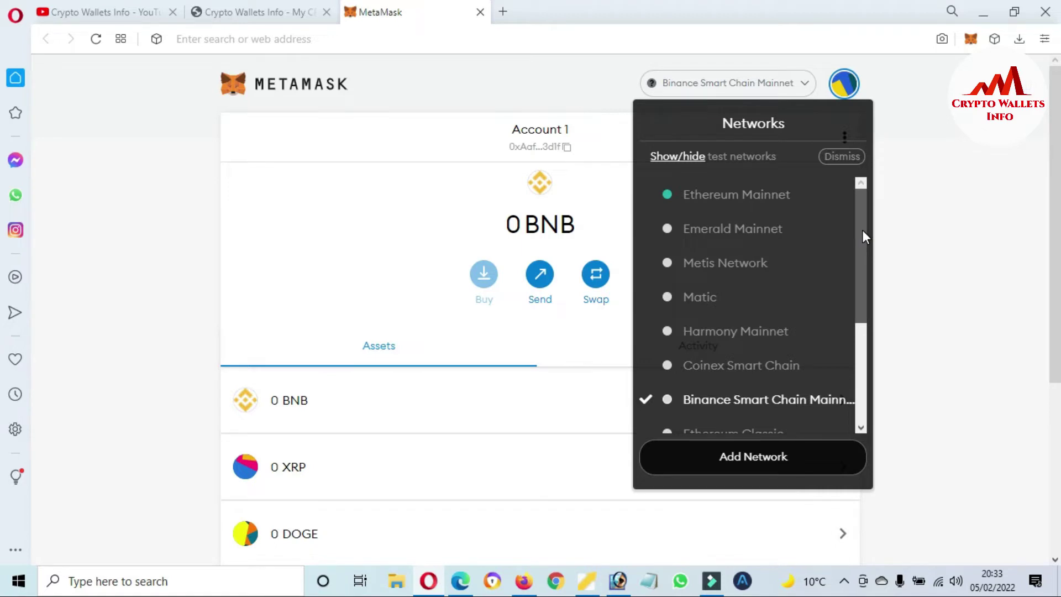
mouse_move(863, 237)
mouse_down()
mouse_move(858, 288)
mouse_move(856, 218)
mouse_up()
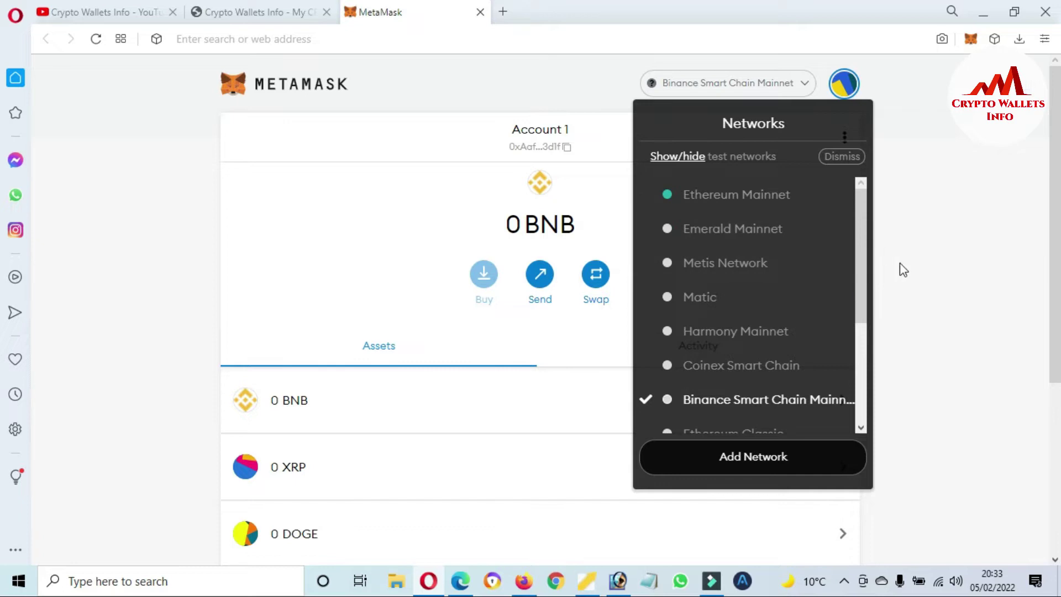
click(597, 112)
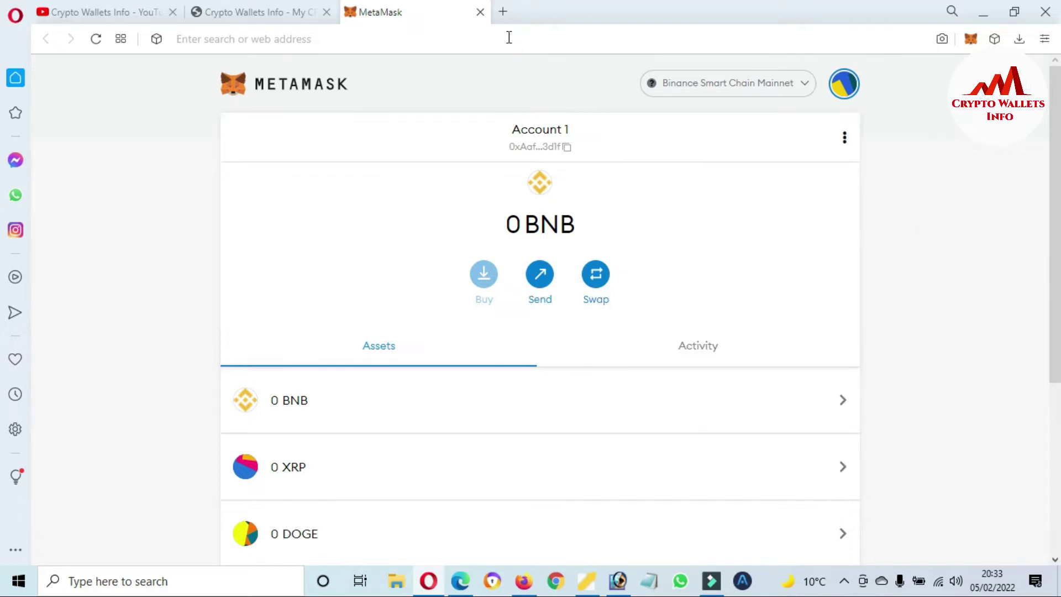
click(503, 20)
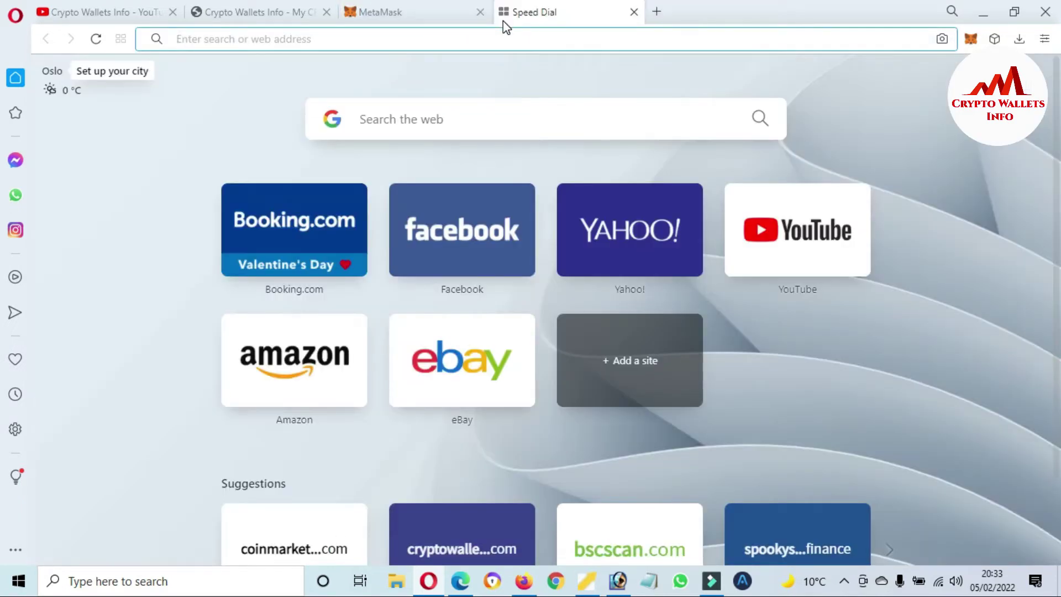
Step: Load coinmarketcap.com from the address bar suggestions and scroll its home page
text(c)
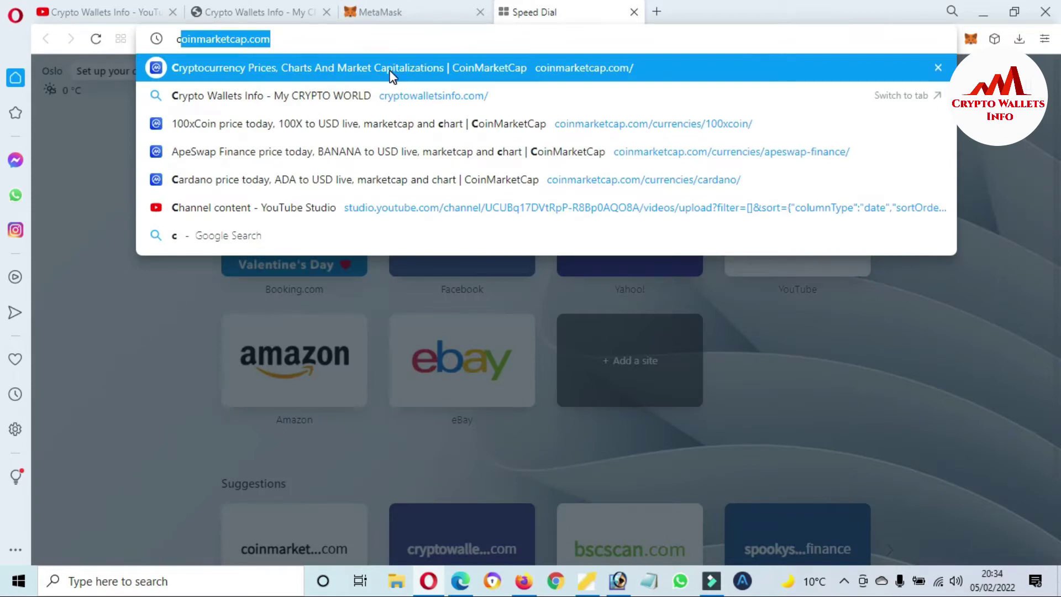
click(391, 70)
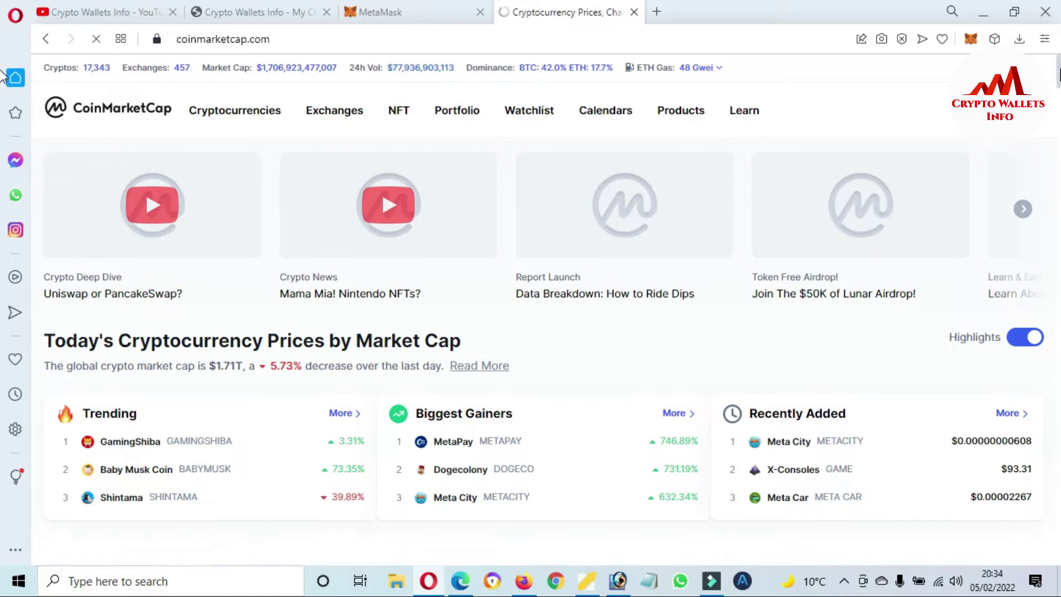
scroll(2, 86, down, 3)
scroll(3, 89, down, 1)
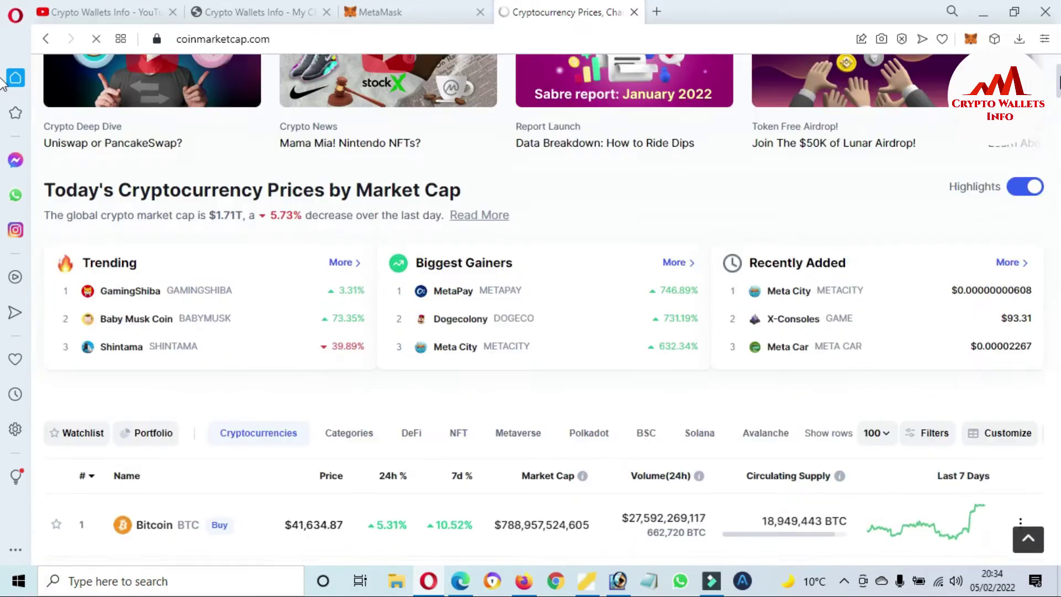
scroll(3, 88, up, 4)
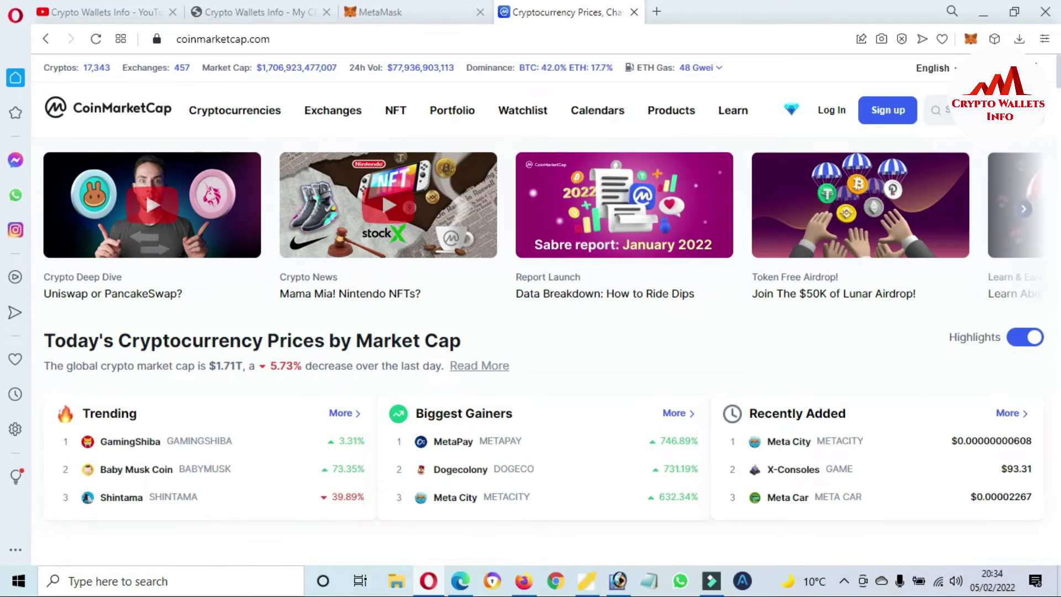
Step: Search CoinMarketCap for "spoo" and open the SpookySwap (BOO) token page
click(939, 110)
text(s)
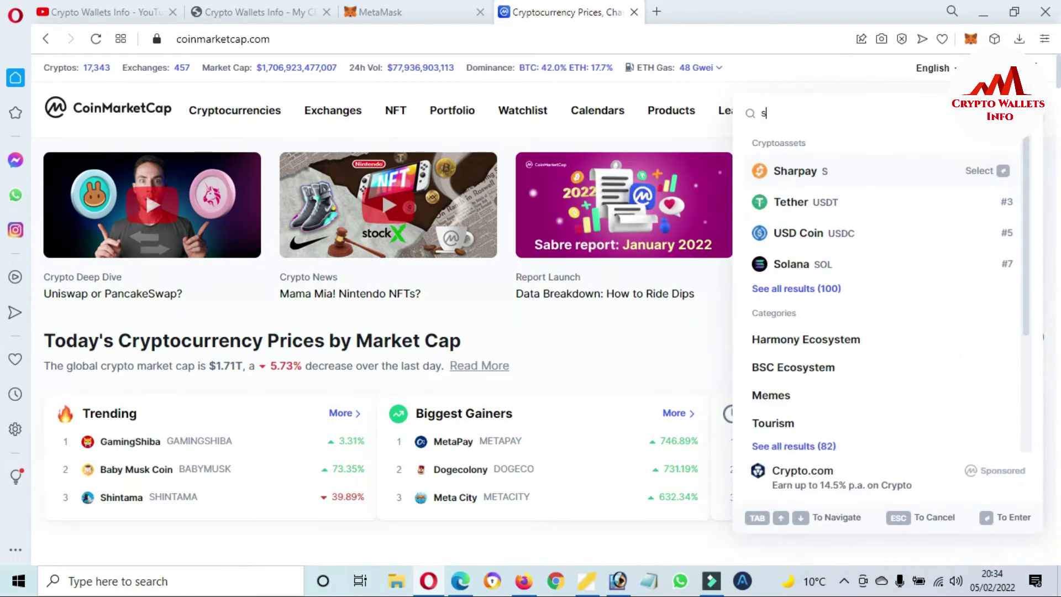
text(o)
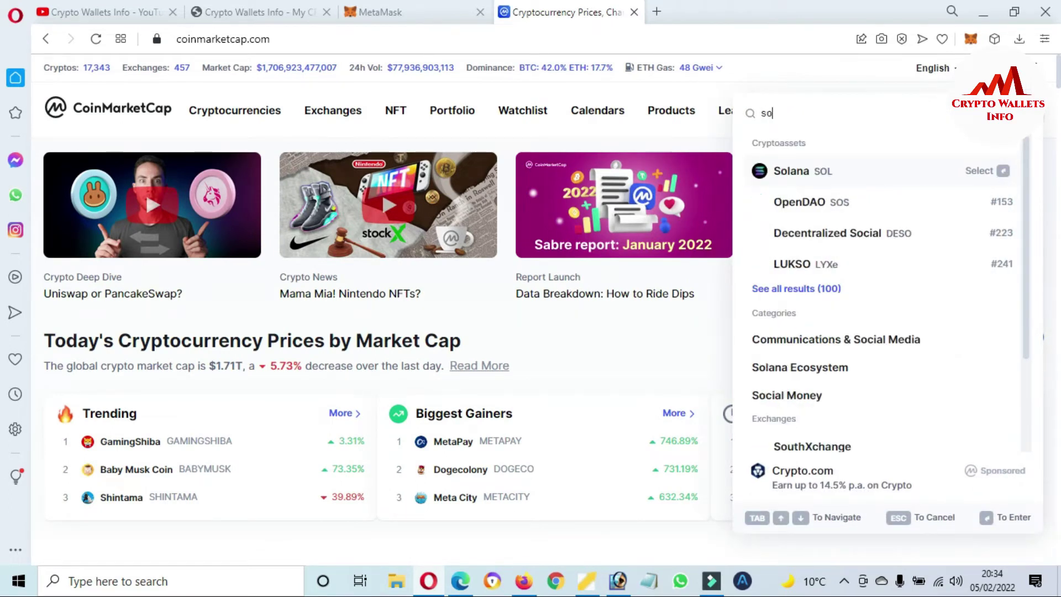
text(op)
key(BackSpace)
key(BackSpace)
key(BackSpace)
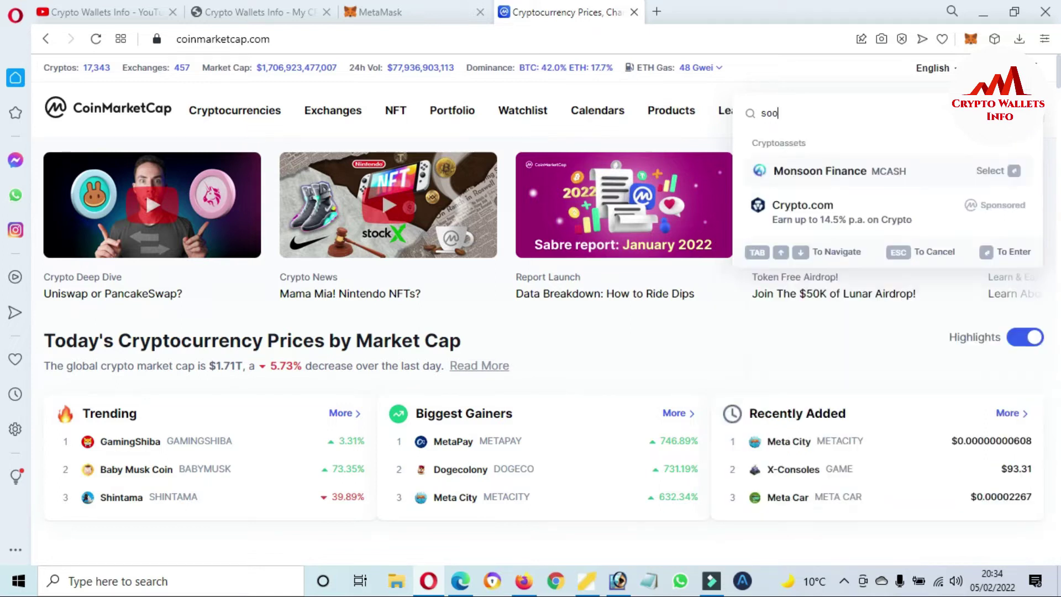
text(poo)
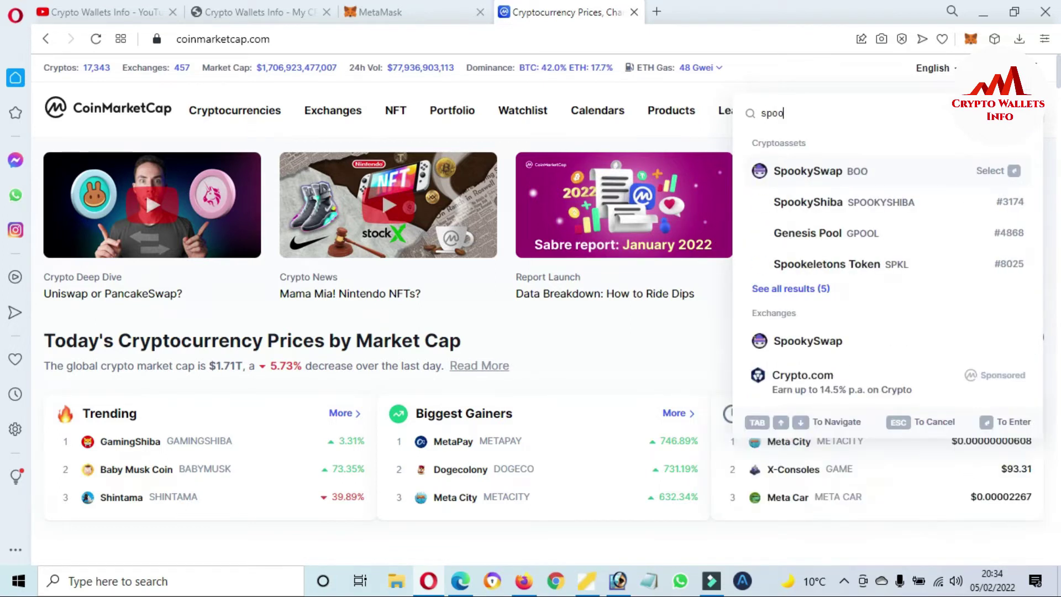
click(835, 178)
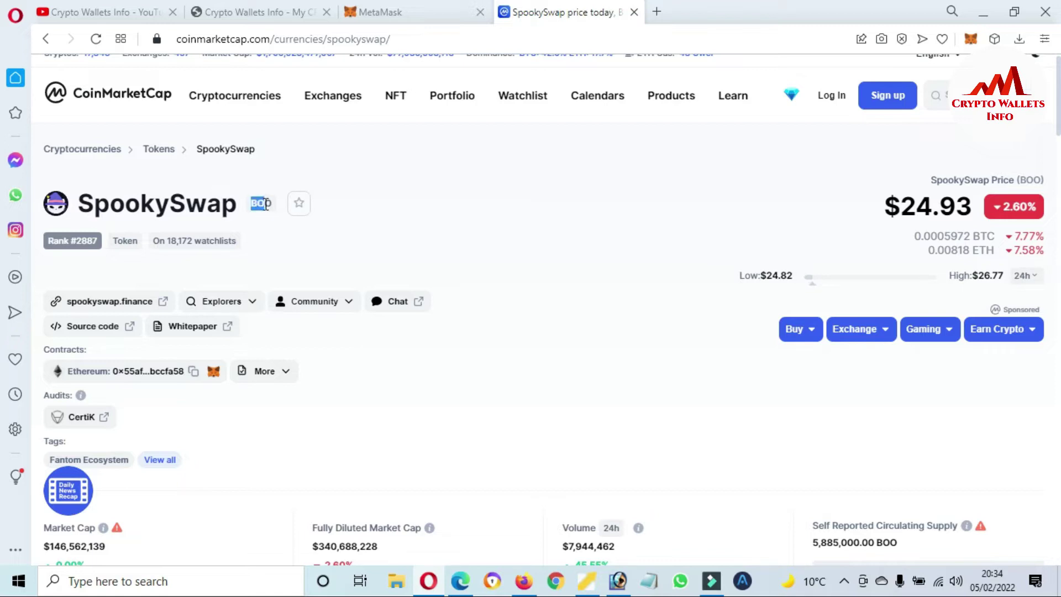
Step: Select the BOO ticker and switch the SpookySwap price chart to the all-time range
drag(266, 204, 267, 204)
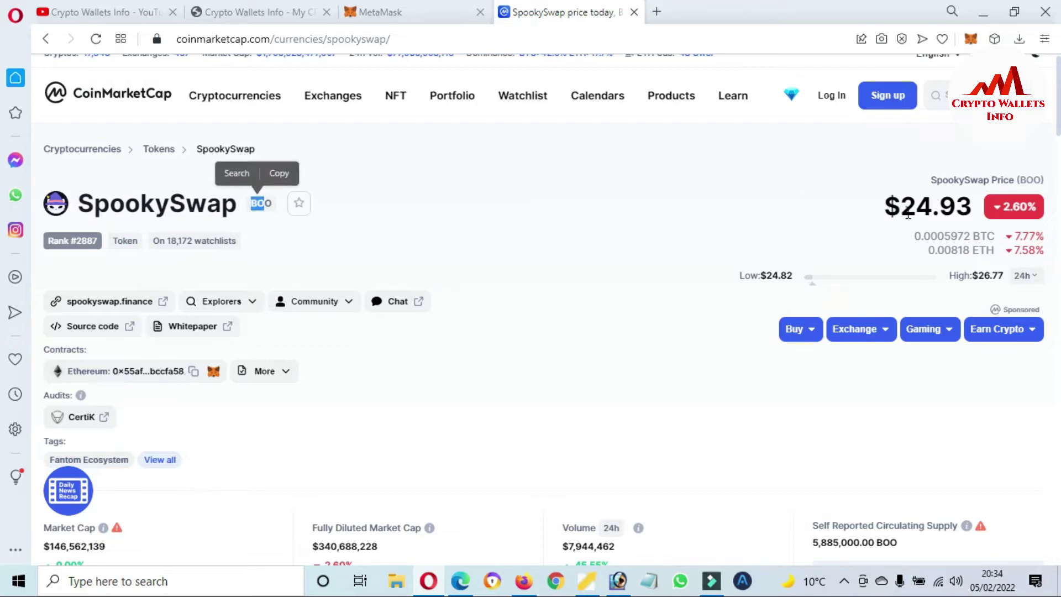
scroll(3, 180, down, 4)
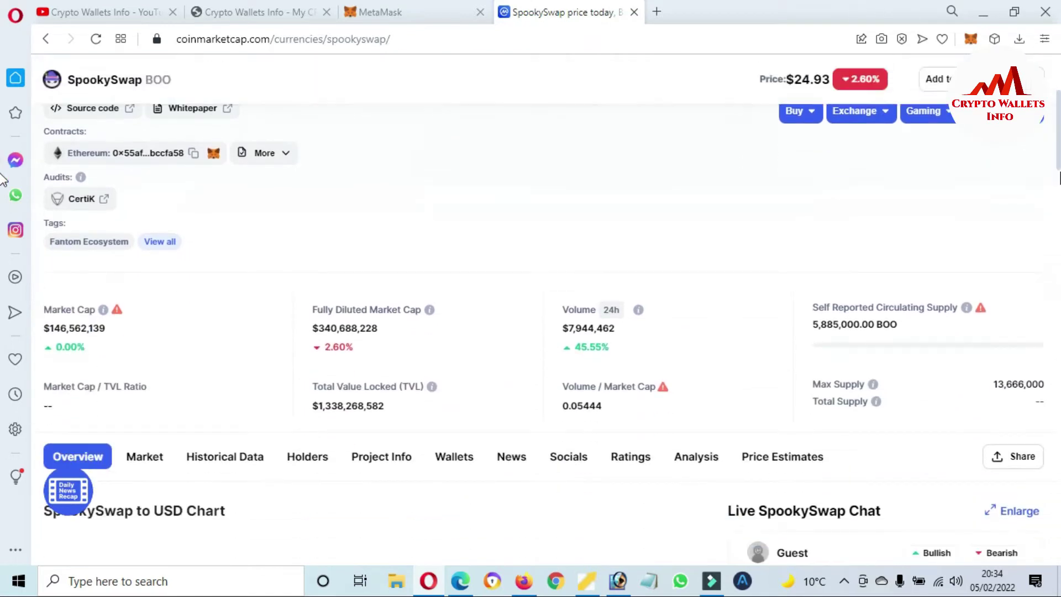
scroll(3, 180, down, 7)
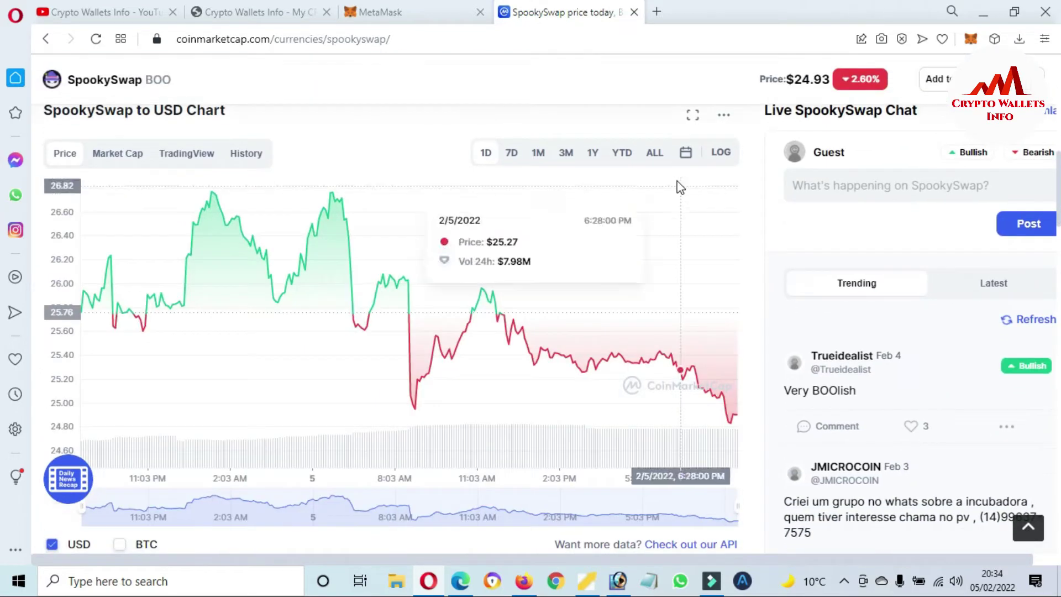
click(653, 156)
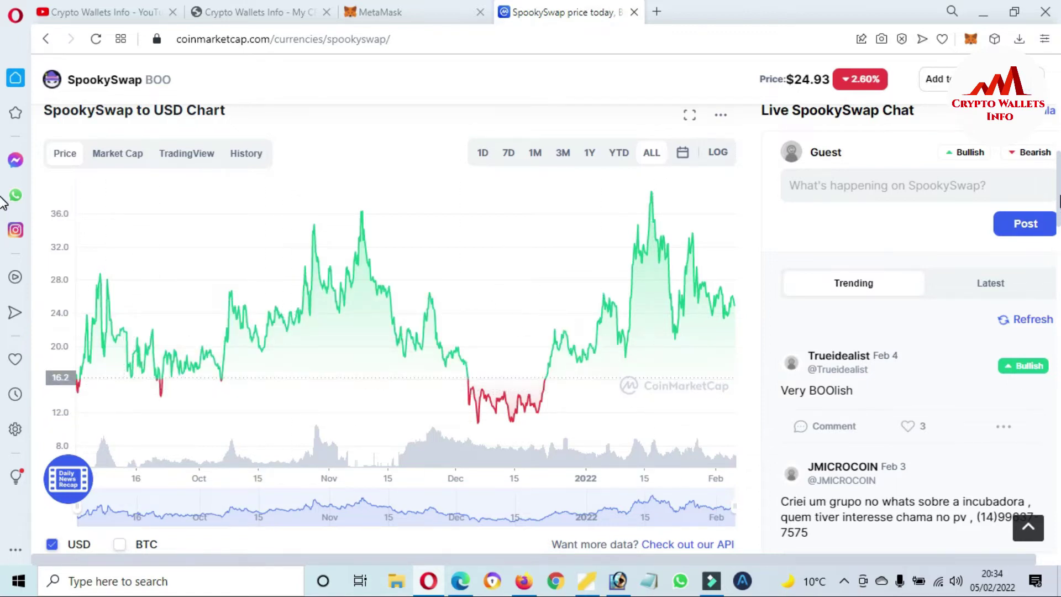
Step: Expand the sidebar statistics and highlight the all-time high, all-time low and ROI figures
scroll(3, 210, down, 1)
scroll(3, 210, down, 1)
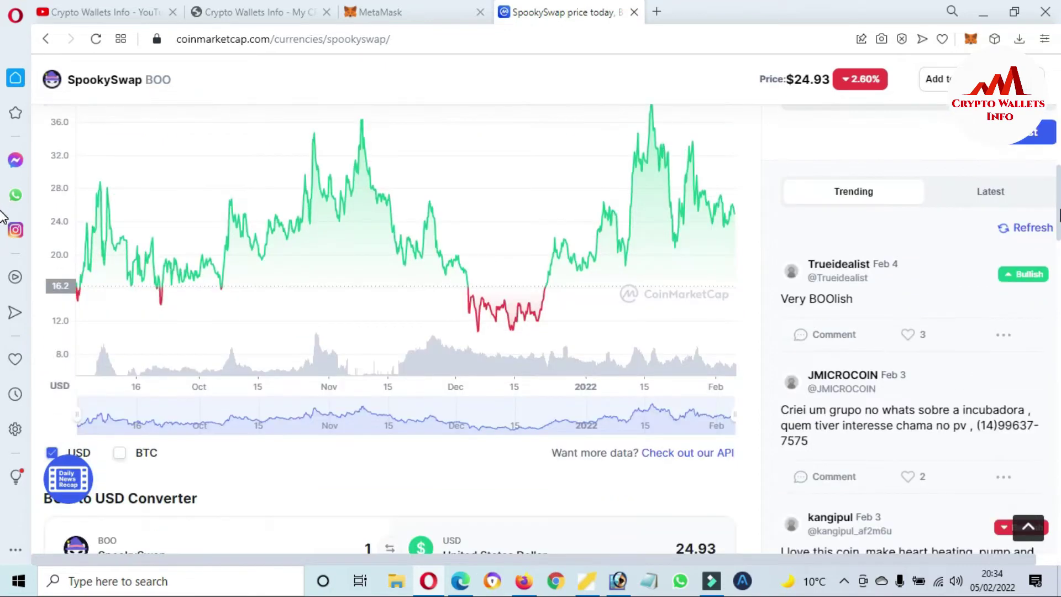
scroll(3, 216, down, 5)
scroll(2, 323, down, 6)
scroll(3, 323, down, 2)
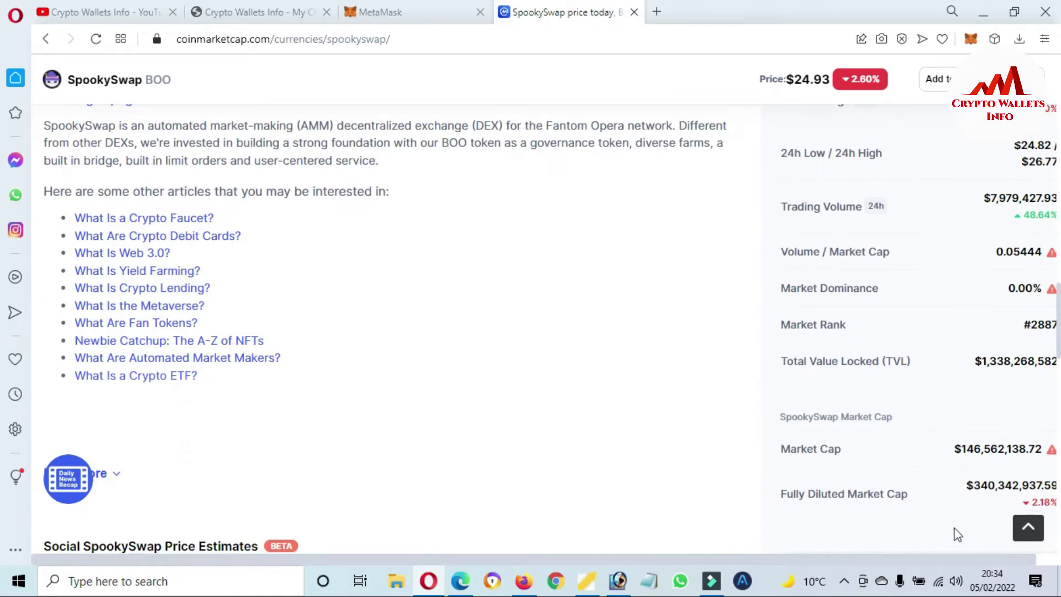
scroll(976, 535, right, 1)
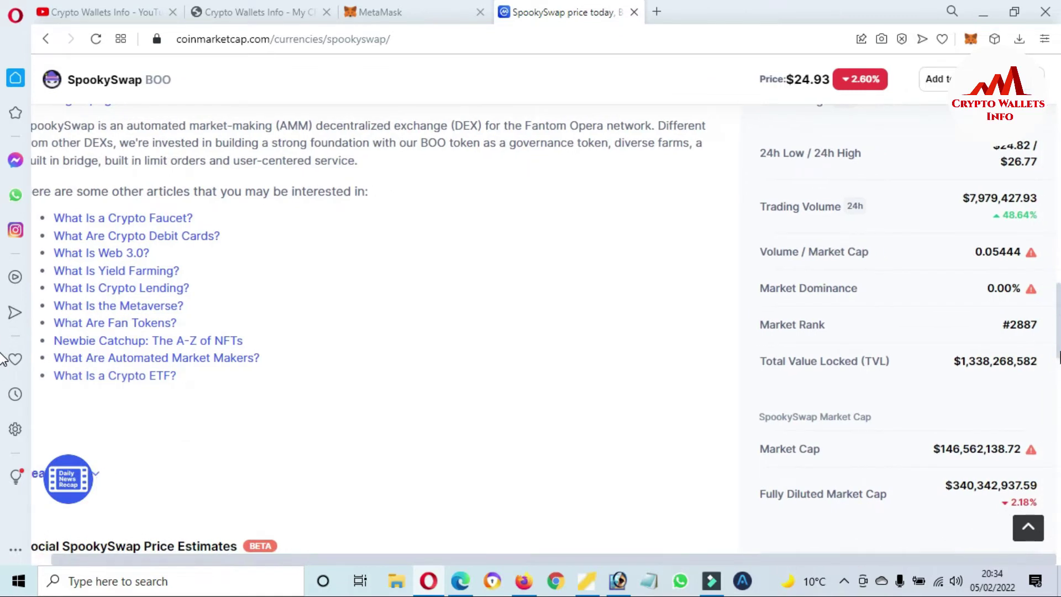
scroll(2, 359, down, 6)
scroll(3, 357, up, 3)
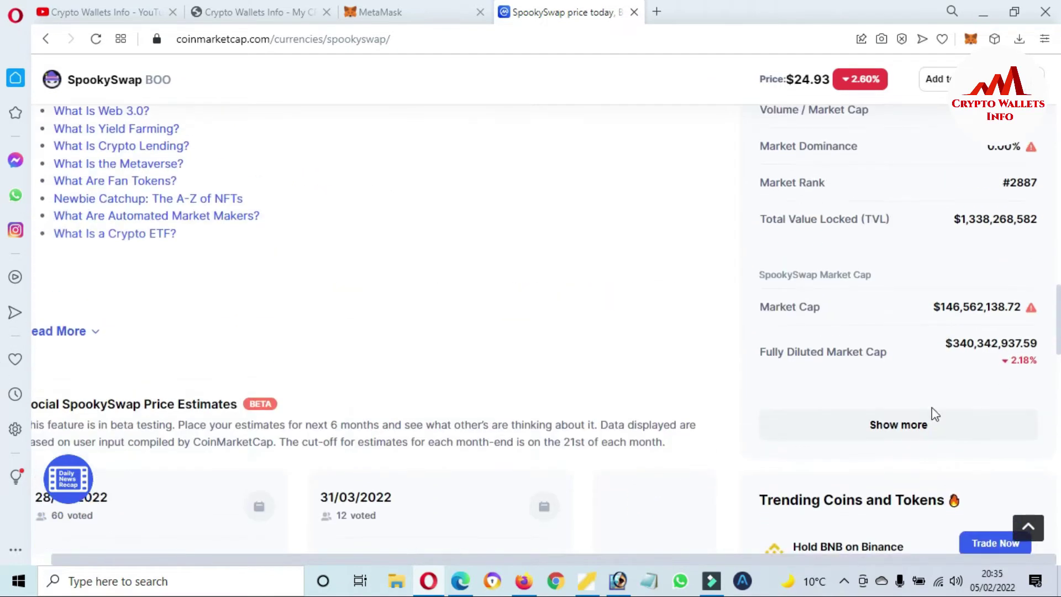
click(913, 426)
scroll(2, 307, up, 3)
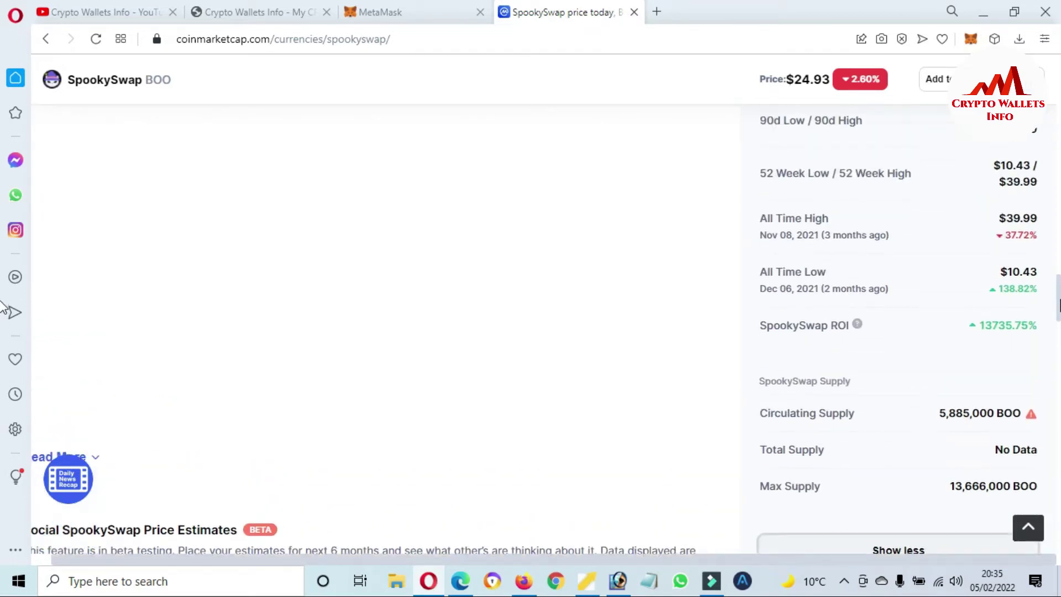
drag(1000, 288, 1038, 345)
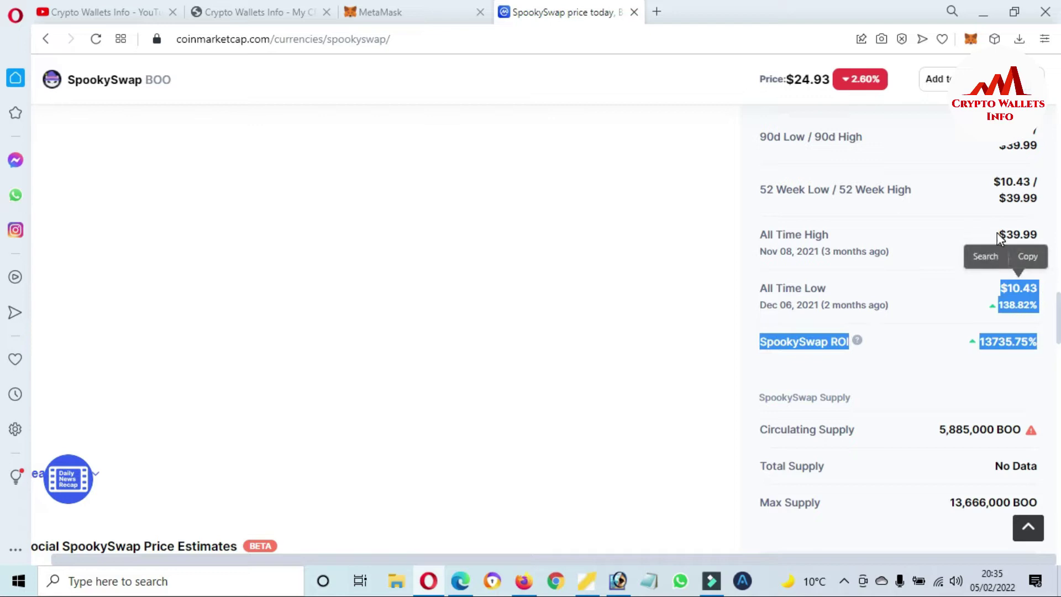
shift+click(999, 235)
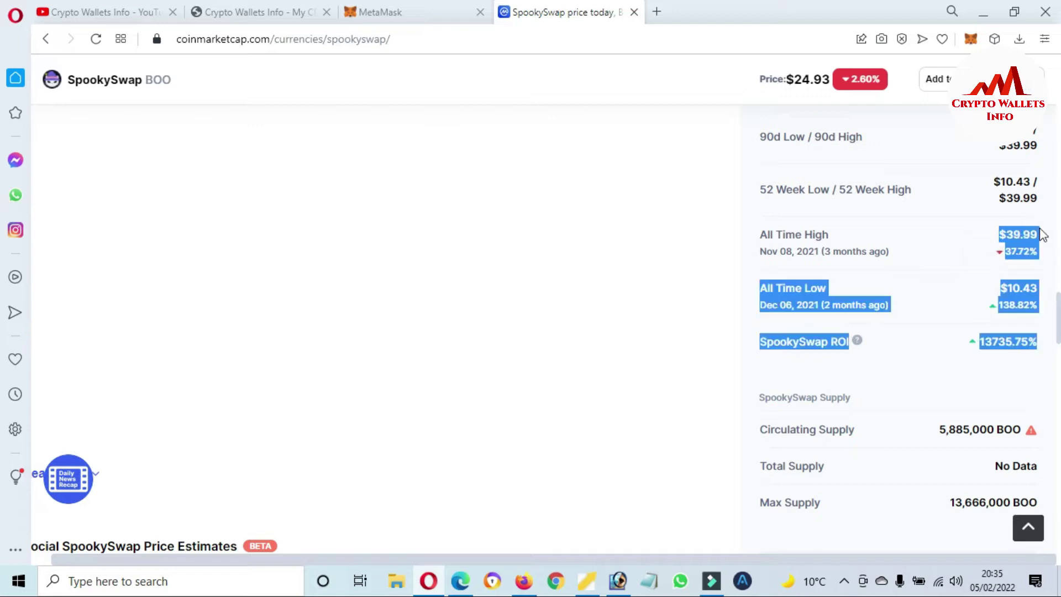
click(997, 257)
Step: Return to the page top showing the spookyswap.finance website, whitepaper and contract links
scroll(4, 376, down, 15)
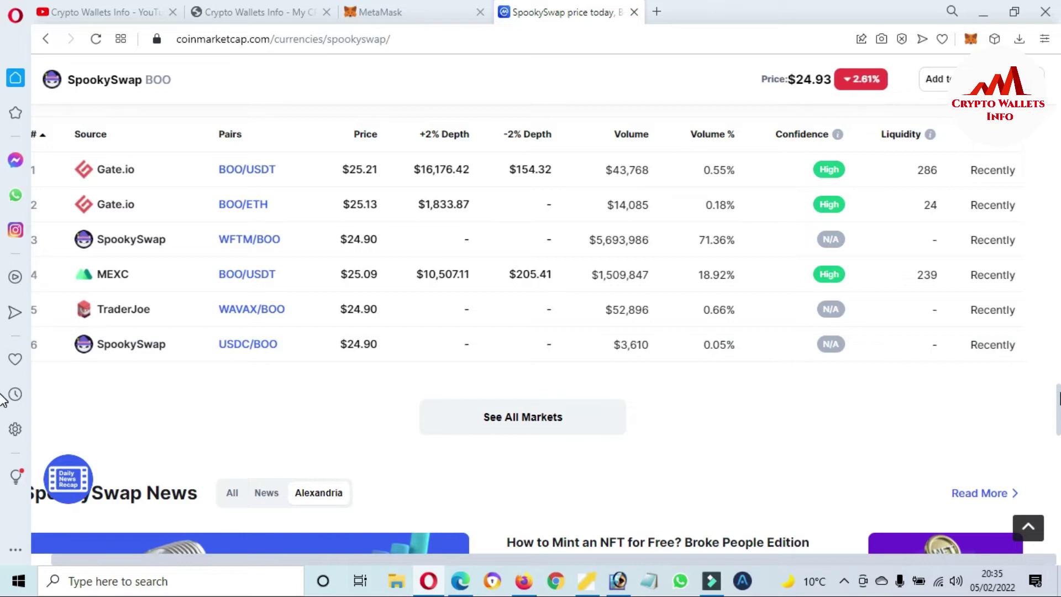
scroll(3, 358, up, 1)
scroll(2, 358, up, 10)
scroll(4, 285, up, 15)
scroll(3, 180, up, 8)
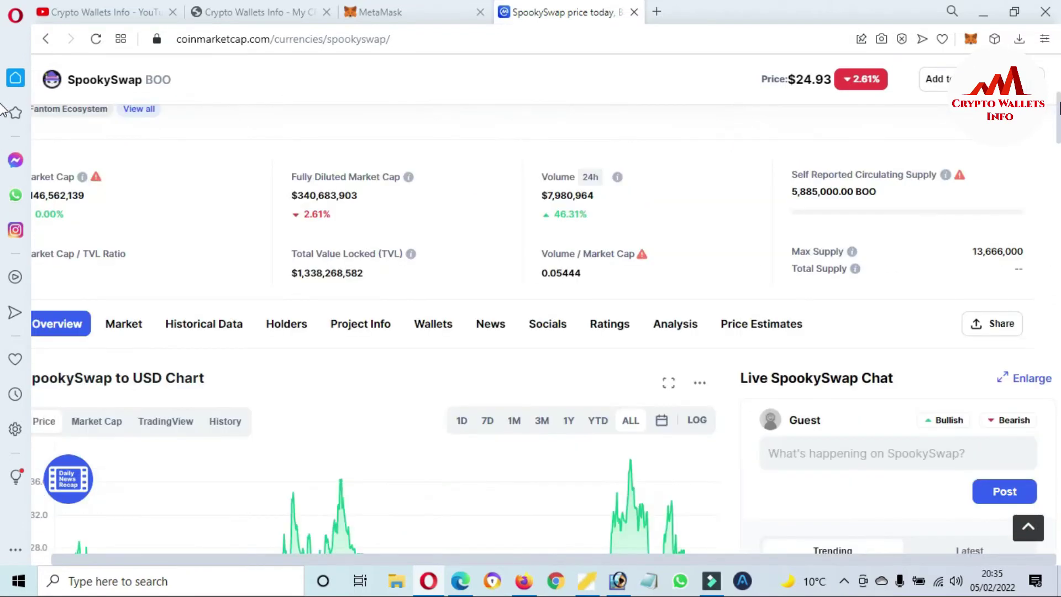
scroll(3, 108, up, 6)
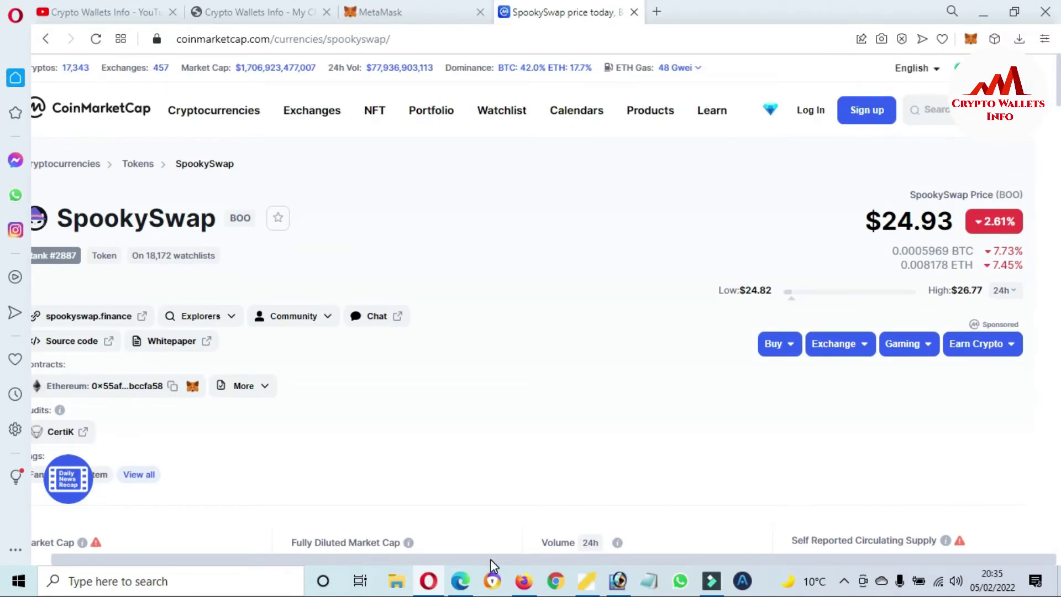
drag(490, 559, 371, 571)
mouse_move(363, 319)
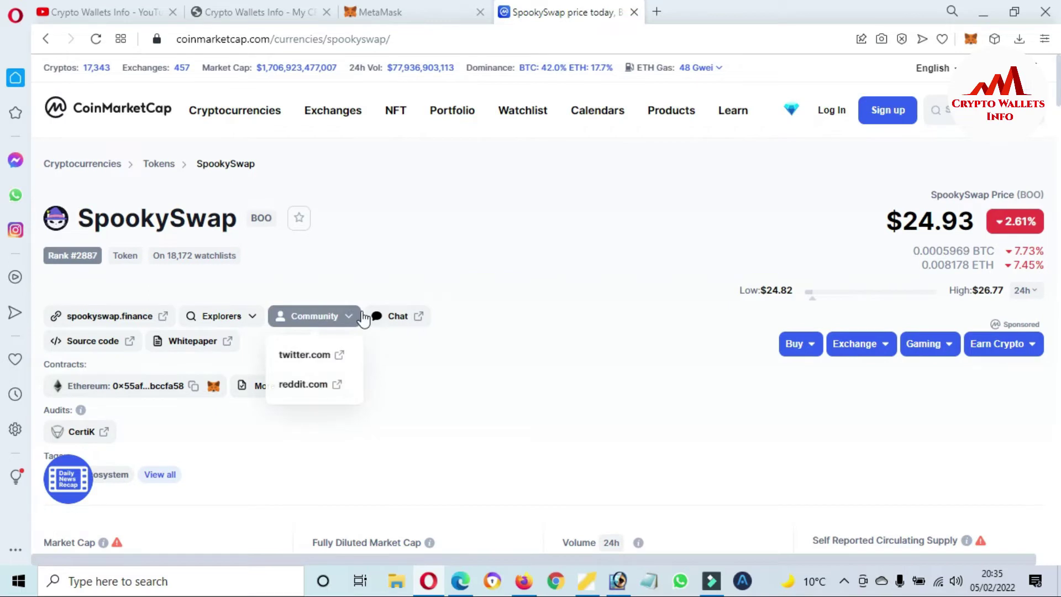
Step: Open spookyswap.finance in a new tab and enlarge the MetaMask confirmation window
click(100, 326)
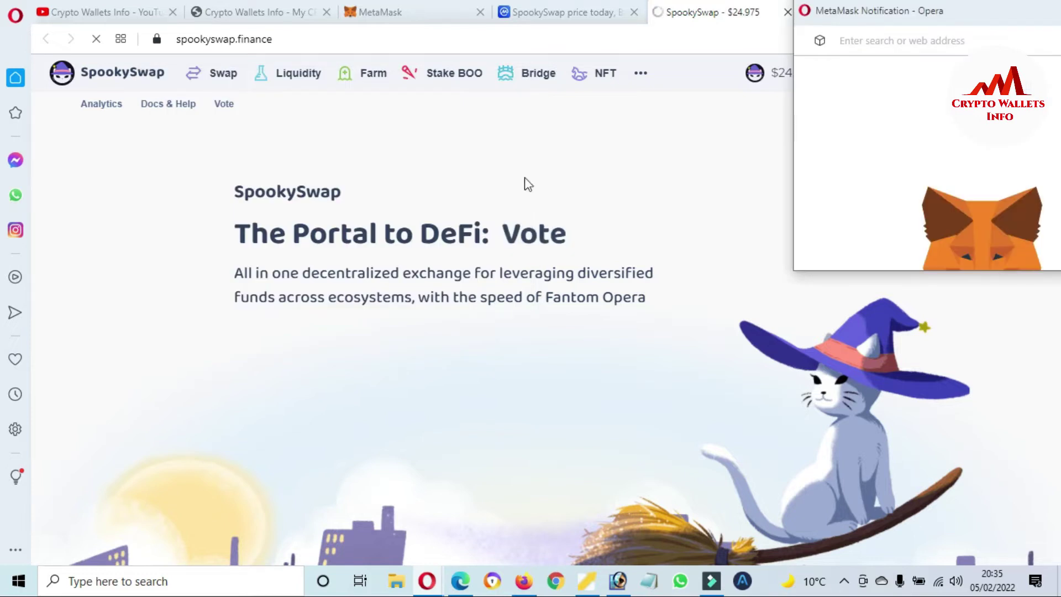
drag(892, 14, 713, 77)
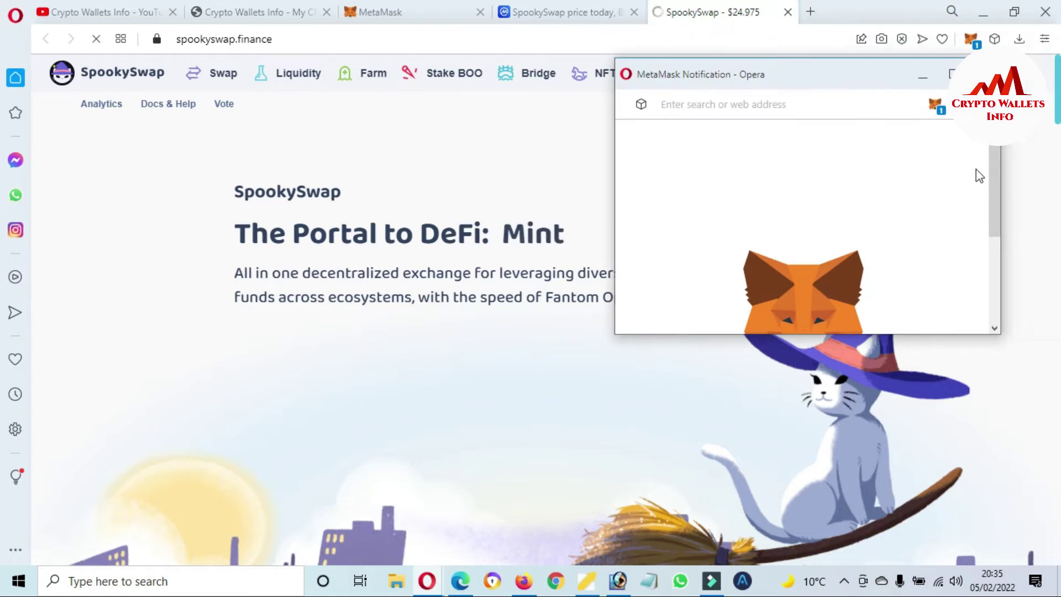
drag(994, 163, 1002, 260)
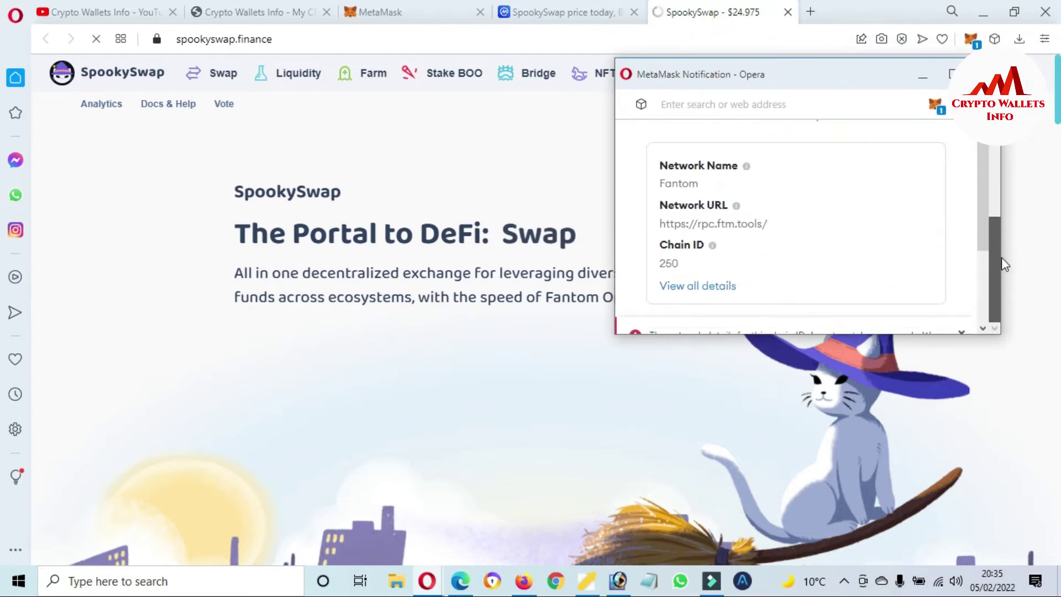
drag(997, 338, 1024, 488)
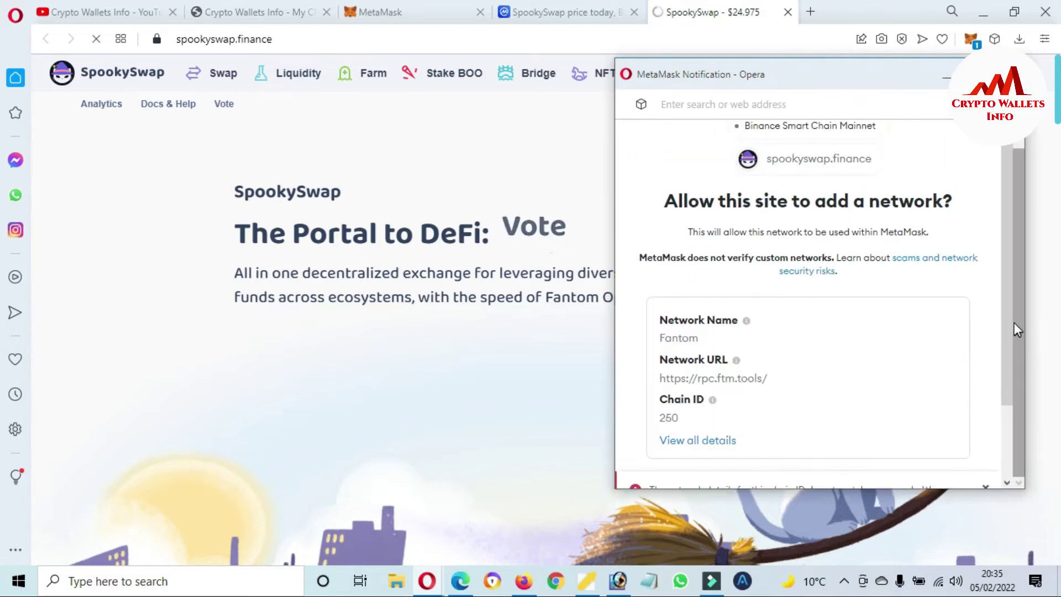
Step: Approve adding the Fantom network (Chain ID 250) to MetaMask and switch to it
drag(1004, 317, 1003, 339)
drag(1003, 341, 1012, 412)
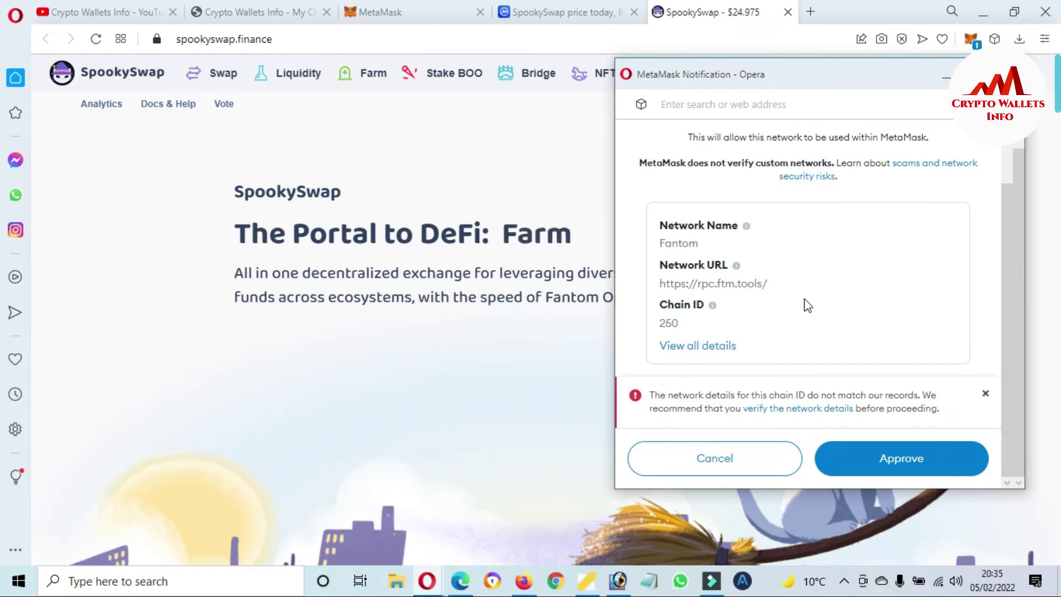
click(910, 465)
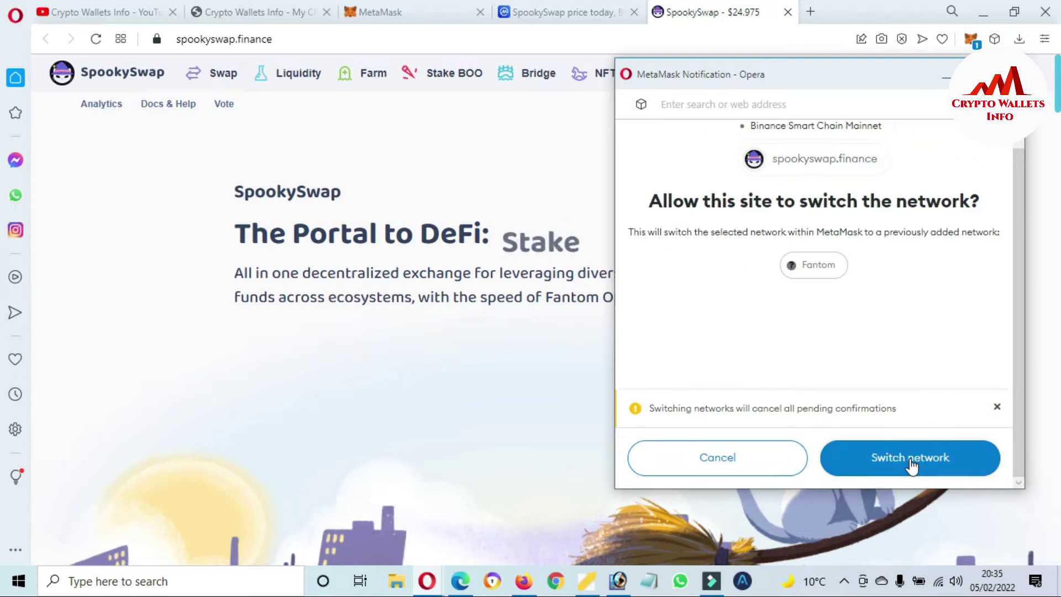
click(911, 466)
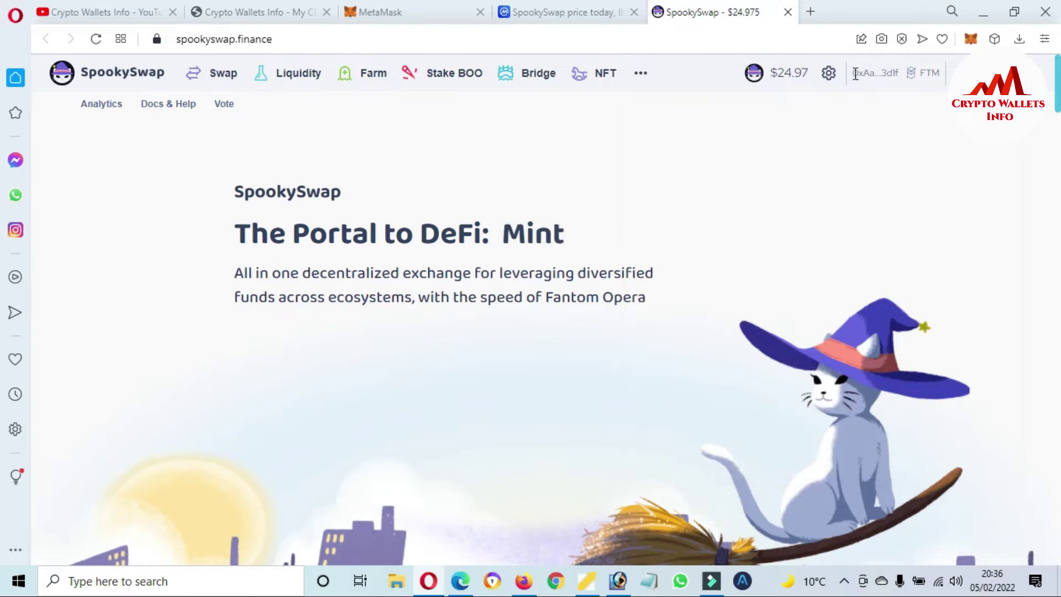
drag(855, 73, 930, 71)
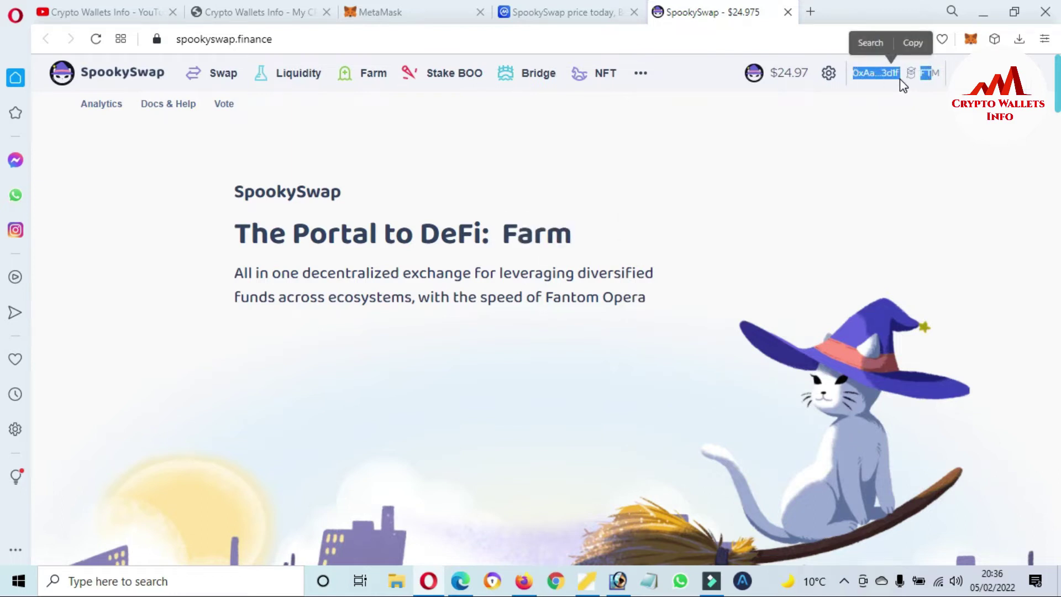
click(406, 8)
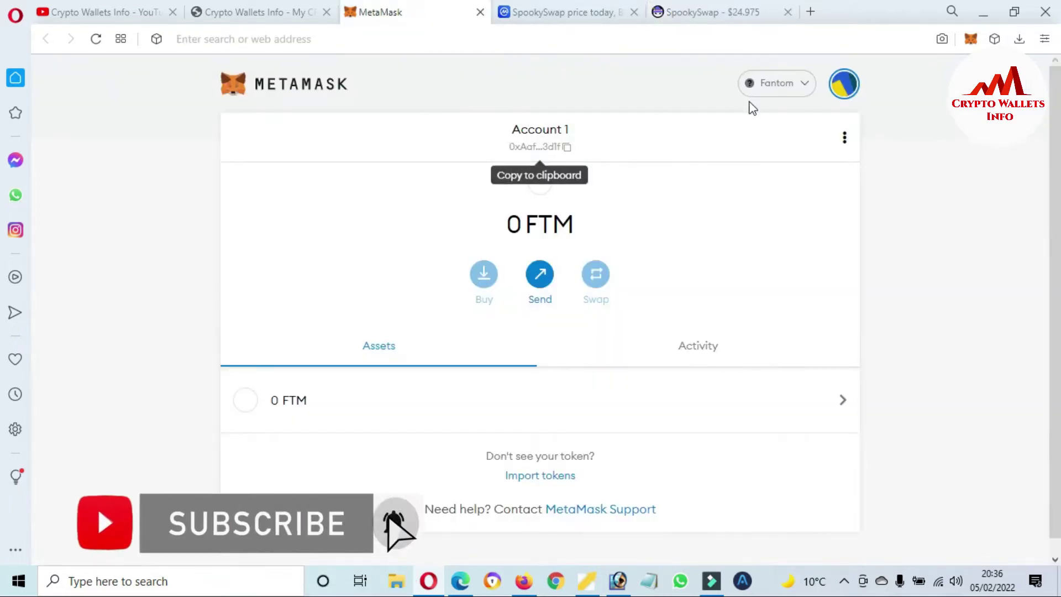
click(804, 87)
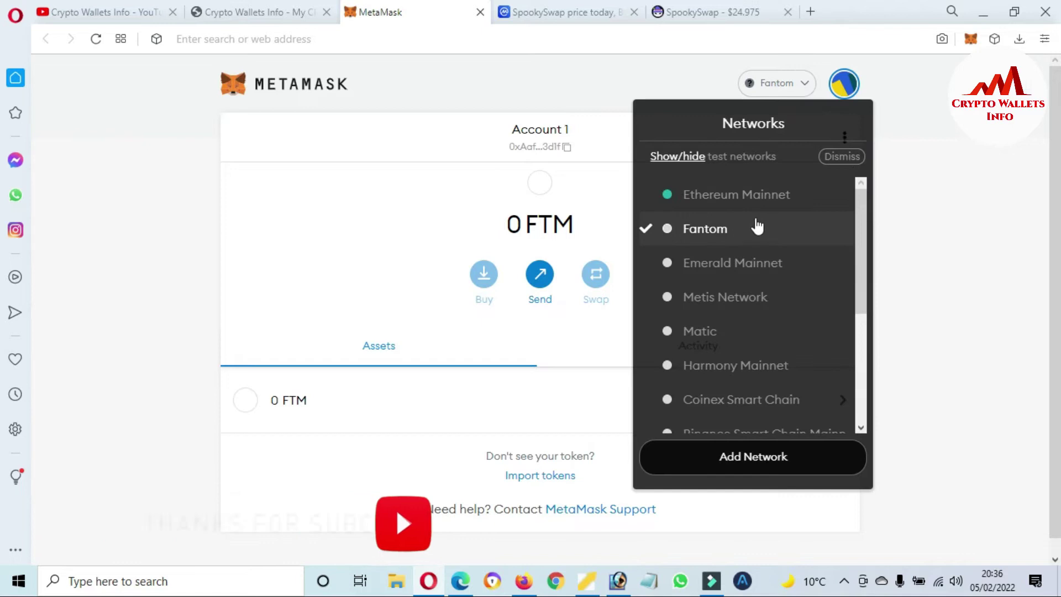
click(920, 200)
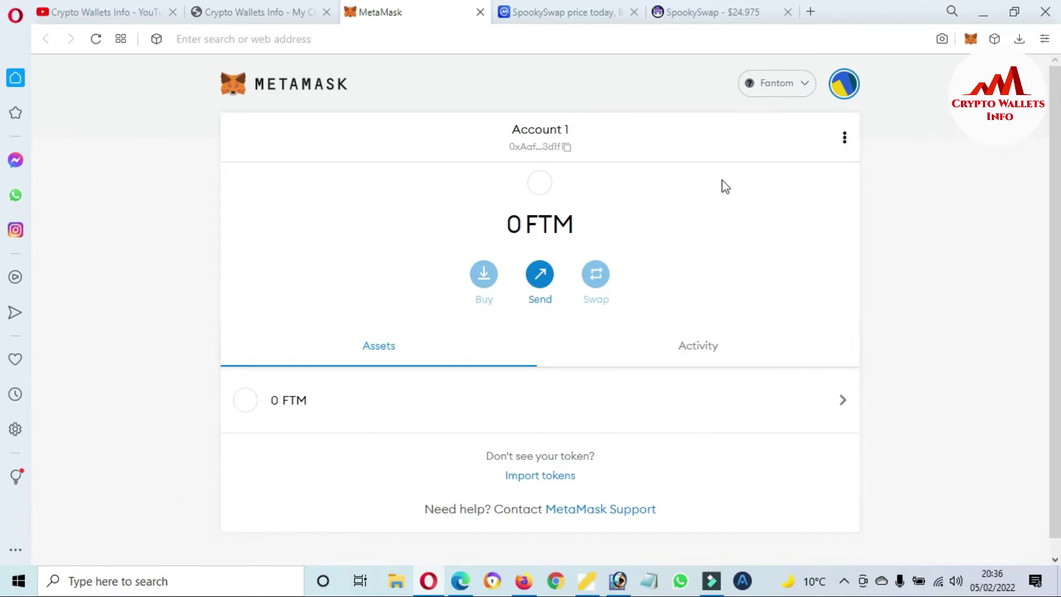
click(708, 16)
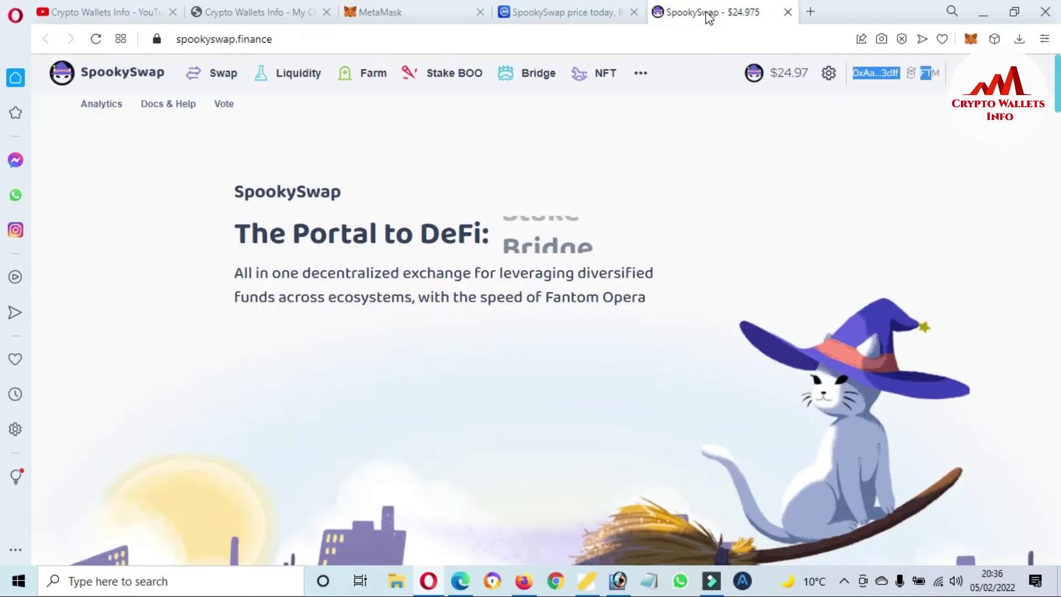
click(867, 122)
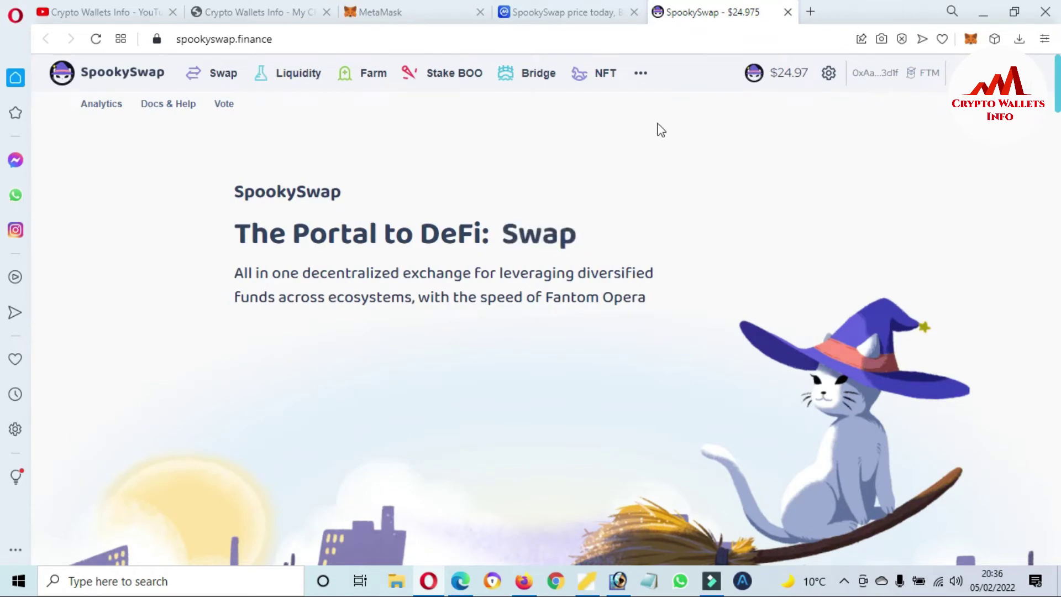
Step: On the Swap page, set AAVE as the From token and CRV as the To token
click(211, 82)
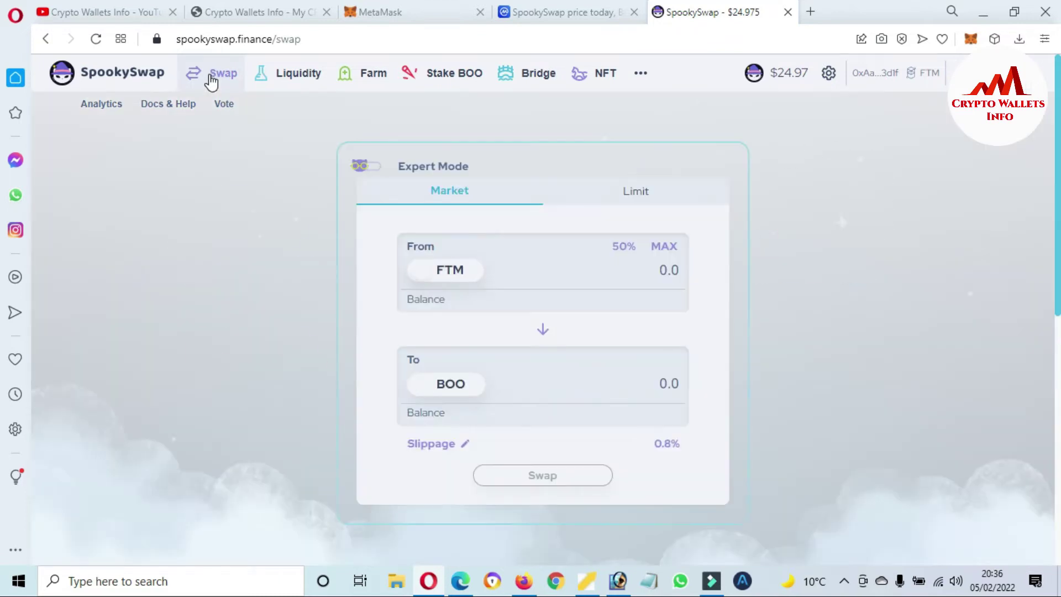
click(469, 274)
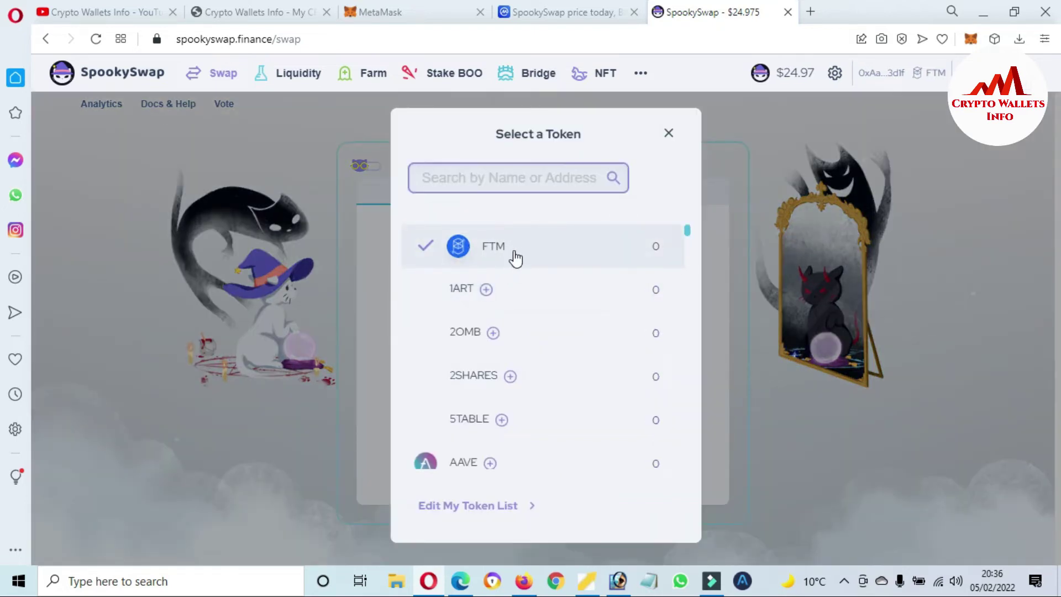
click(476, 463)
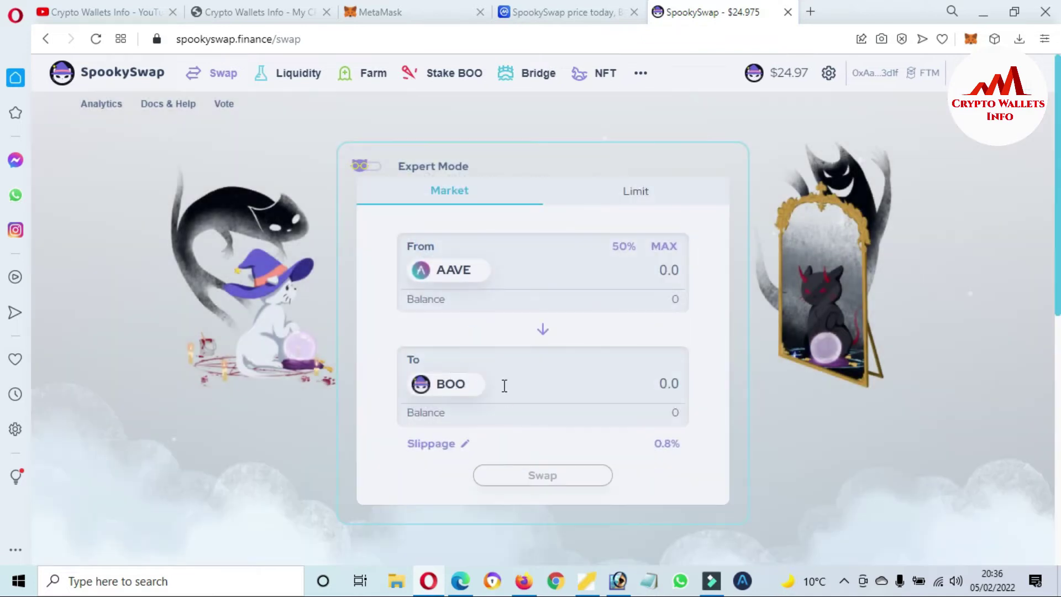
click(450, 384)
drag(688, 236, 688, 290)
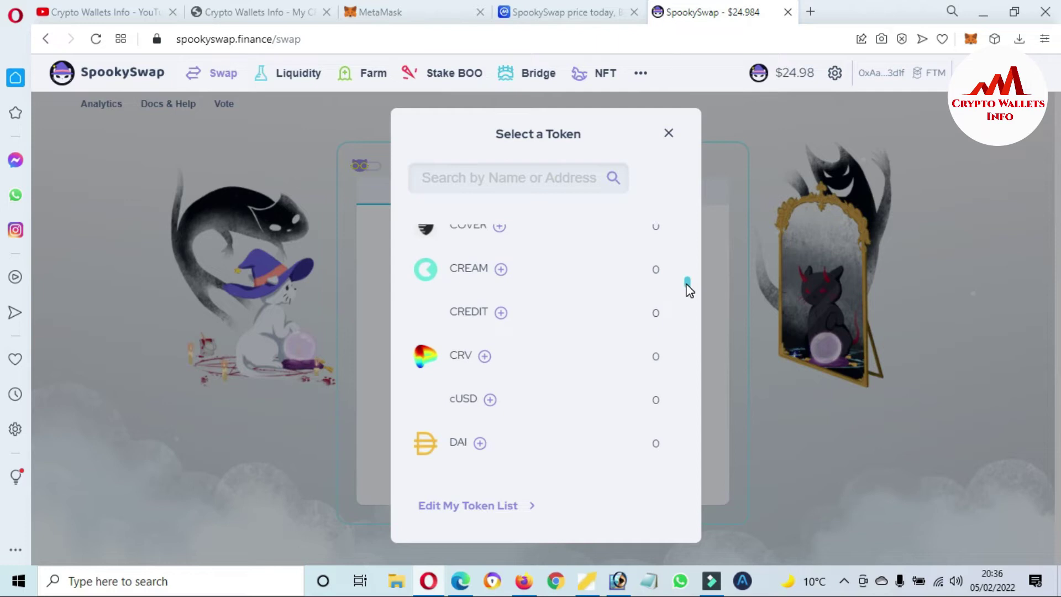
click(449, 360)
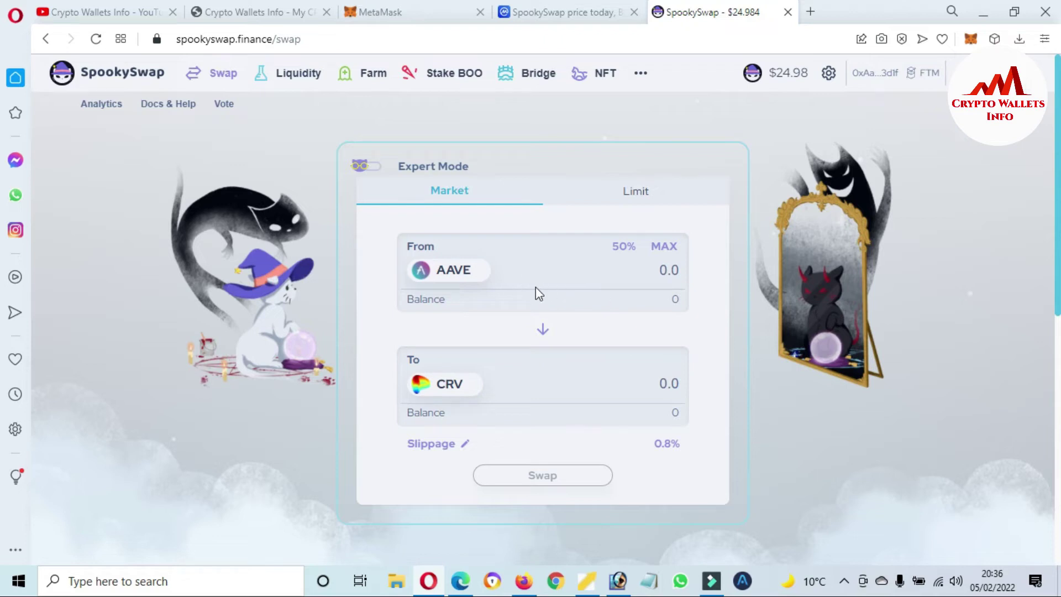
Step: Open the Liquidity page to supply the AAVE–CRV pair, which has no existing pool
click(298, 74)
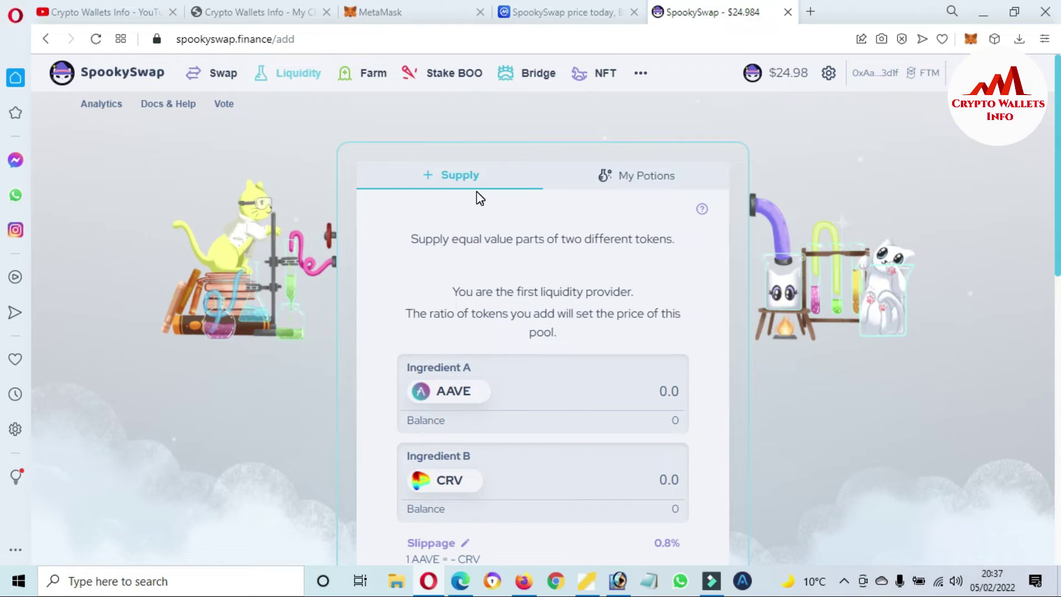
Step: Open the Farms page and scroll through farms like FTM-BOO (61.86% APR) and USDC-FTM (59.99%)
click(365, 86)
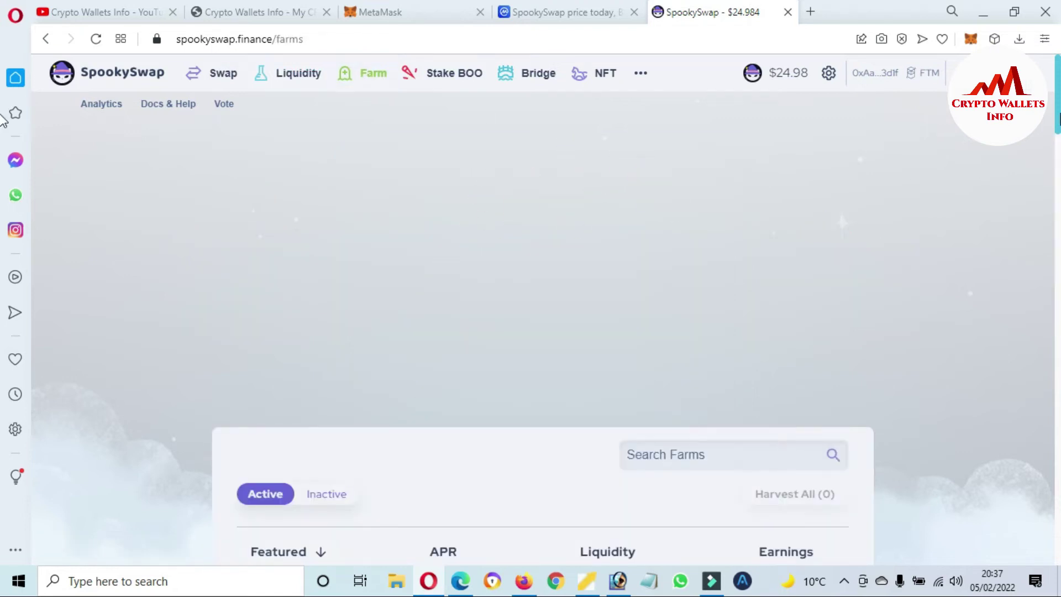
scroll(3, 113, down, 5)
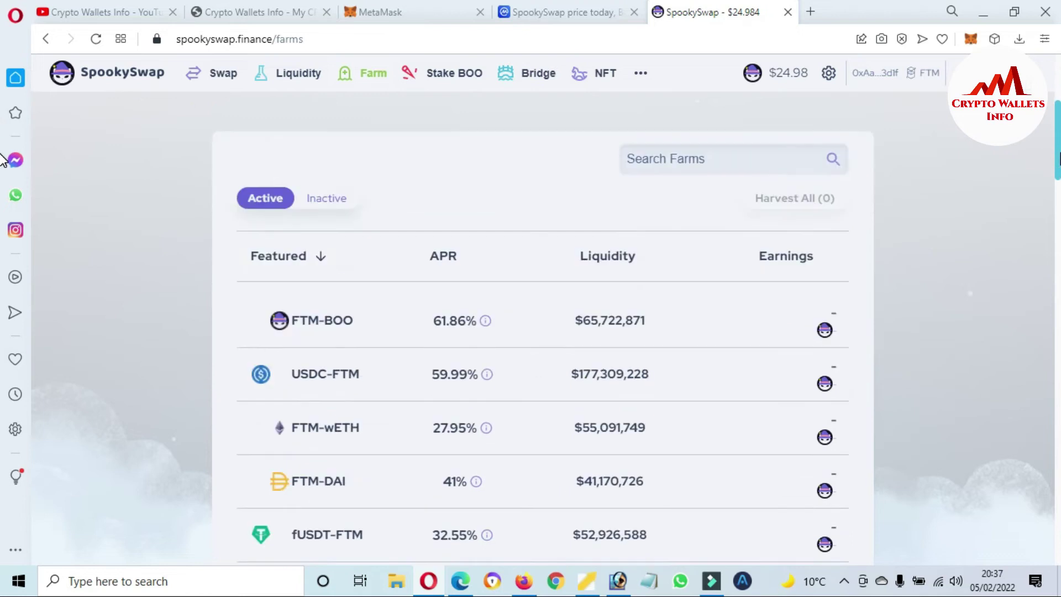
scroll(3, 160, down, 1)
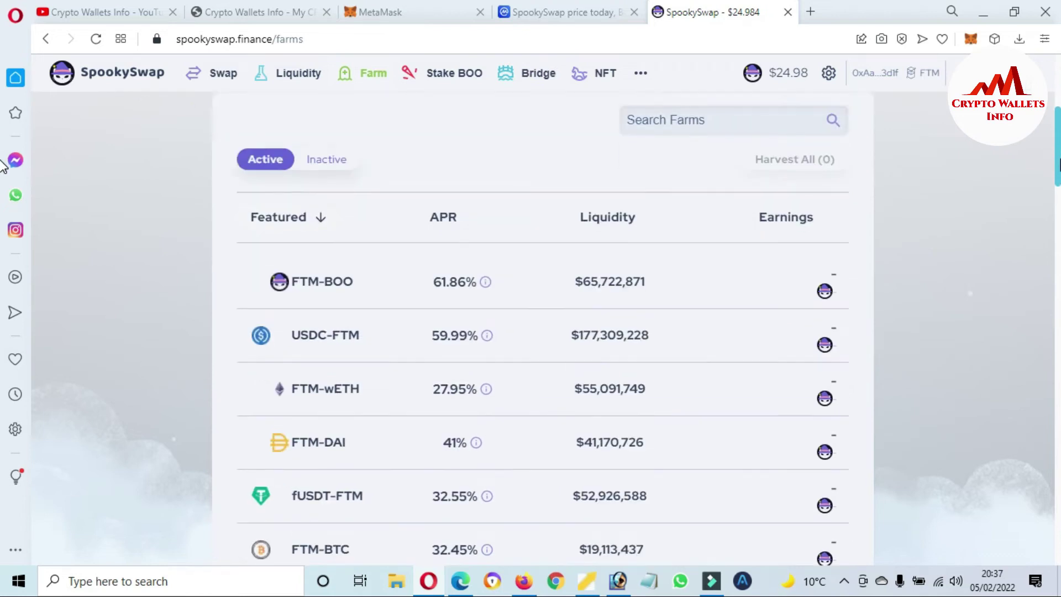
scroll(3, 166, down, 2)
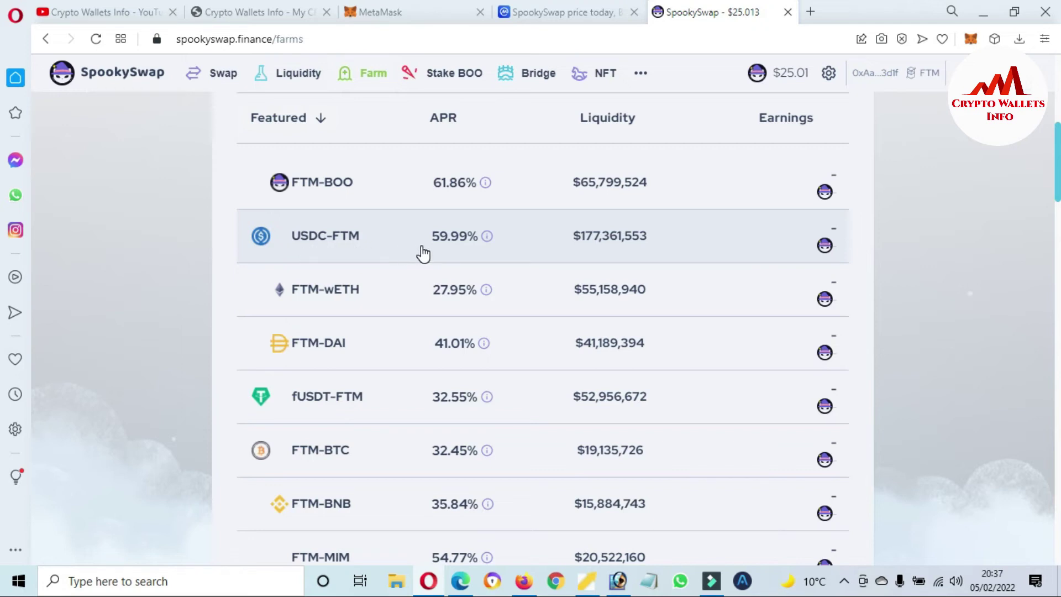
drag(1059, 206, 1058, 155)
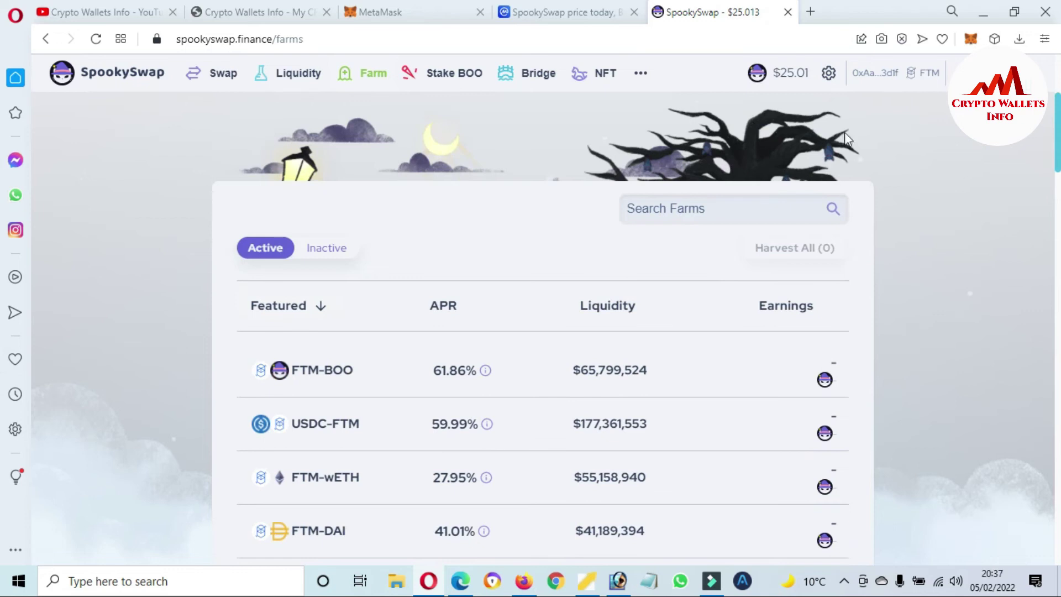
Step: Open Stake BOO and scroll to Approve BOO, showing 1 xBOO = 1.6331 BOO at ~19.75% APR
click(451, 81)
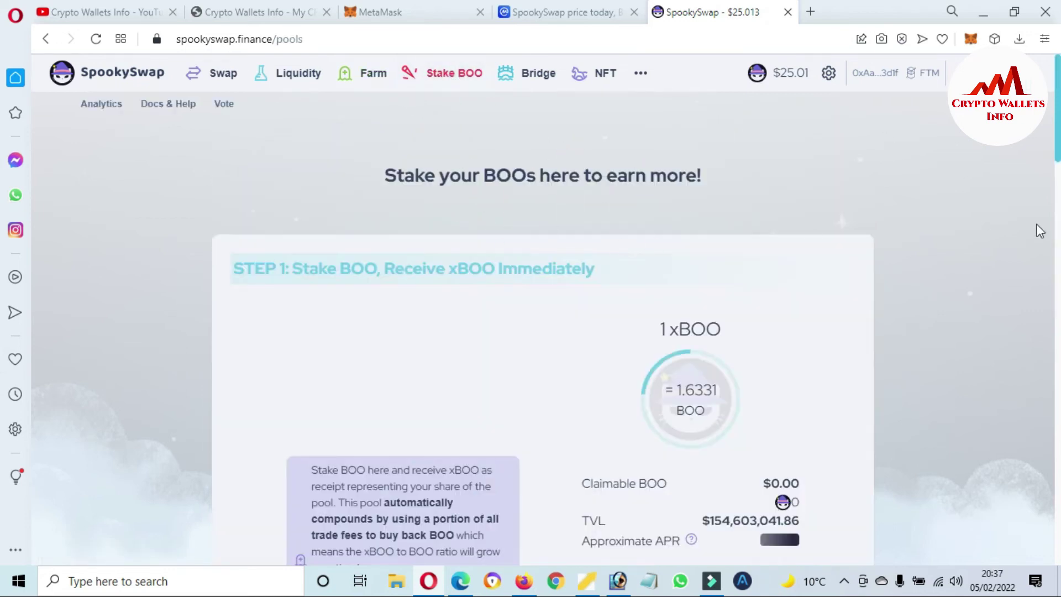
scroll(2, 147, down, 3)
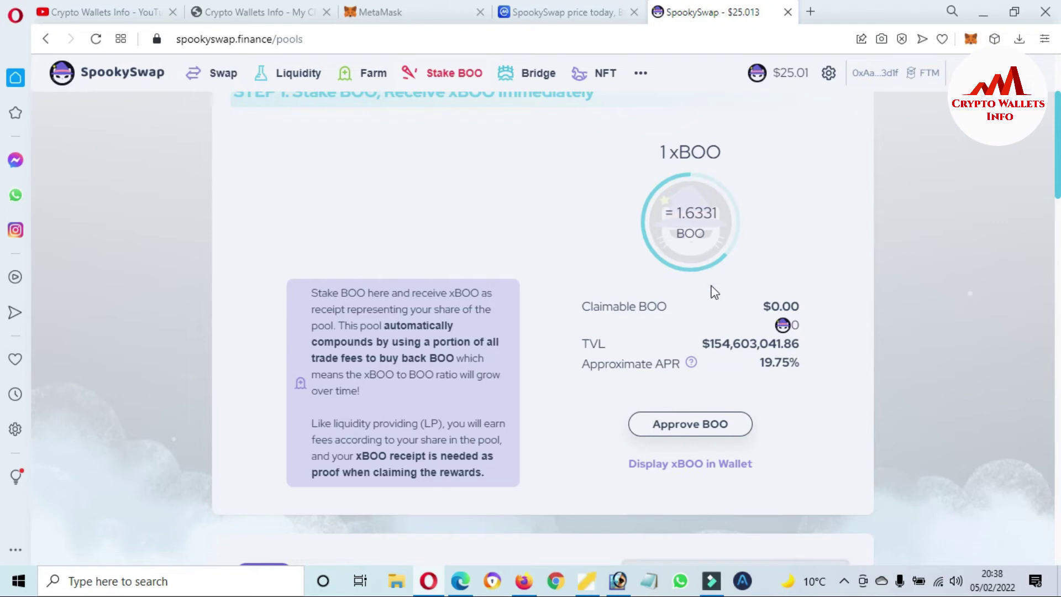
Step: On the Bridge page, set BSC as the source chain and let the wallet switch to BSC
click(531, 80)
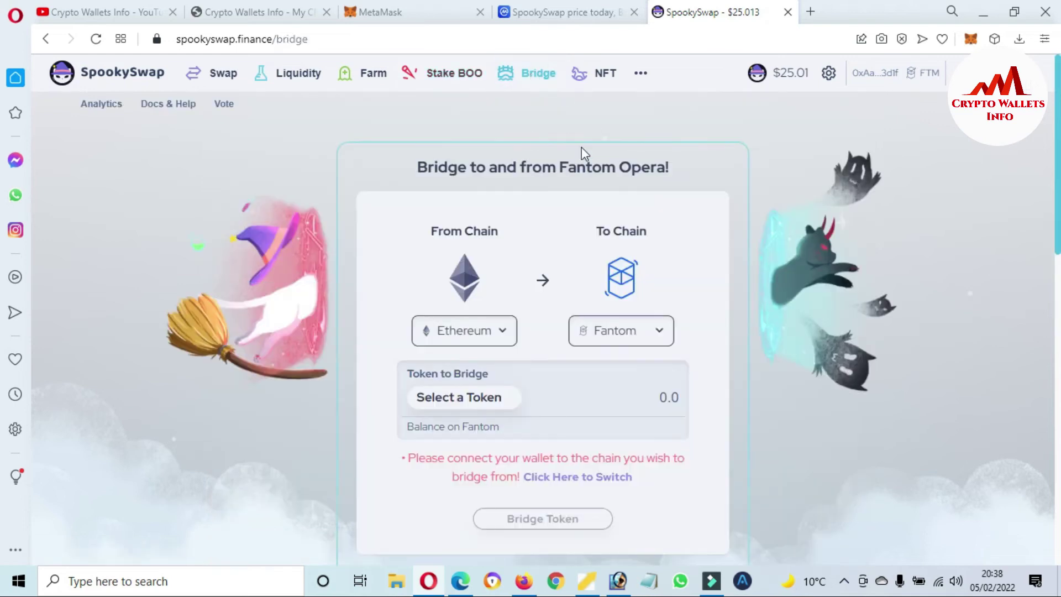
scroll(1, 188, down, 2)
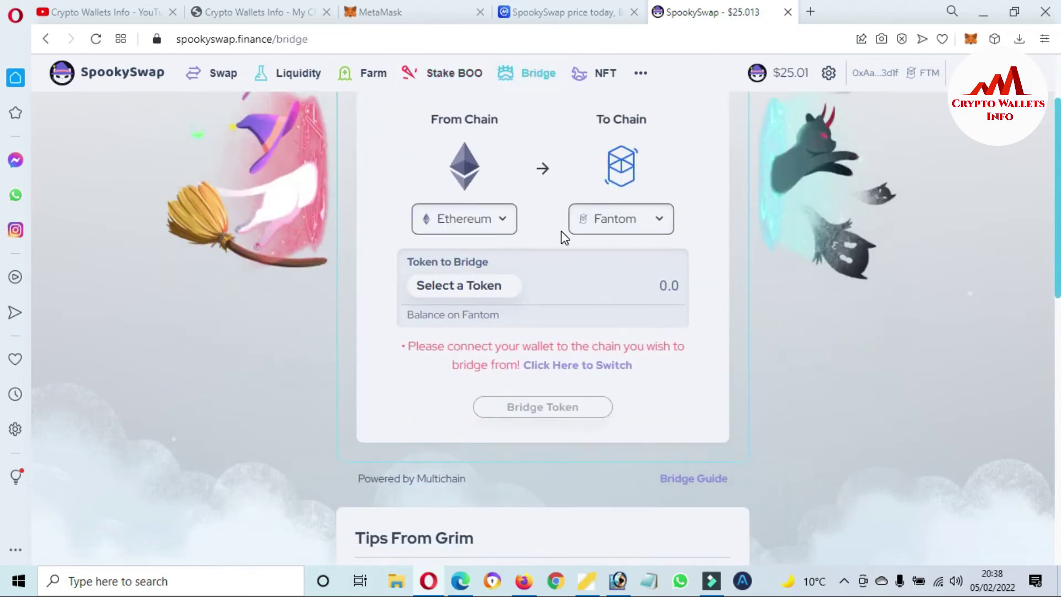
click(507, 224)
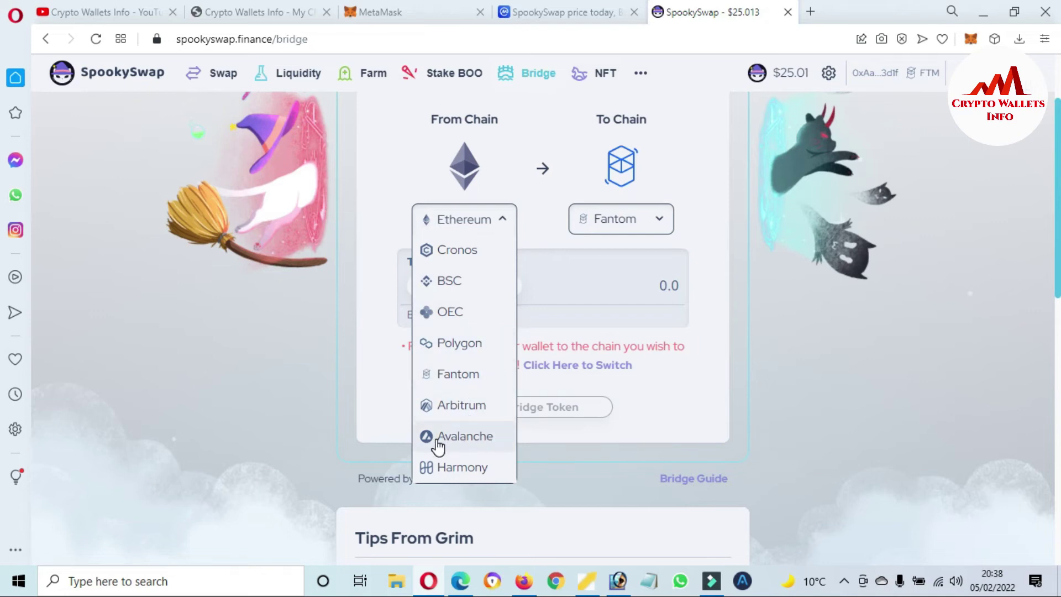
click(467, 282)
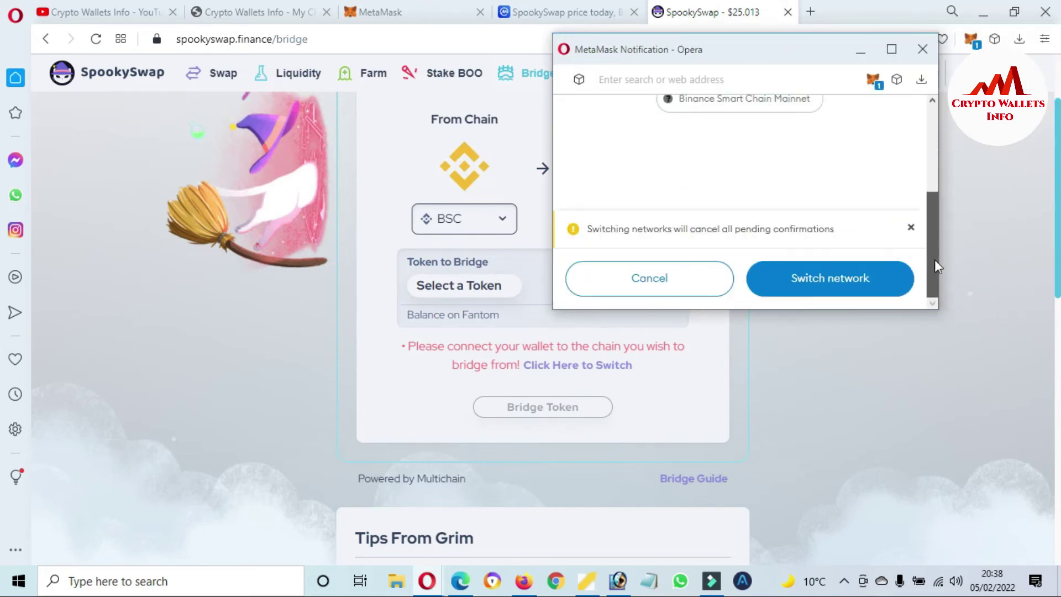
click(870, 279)
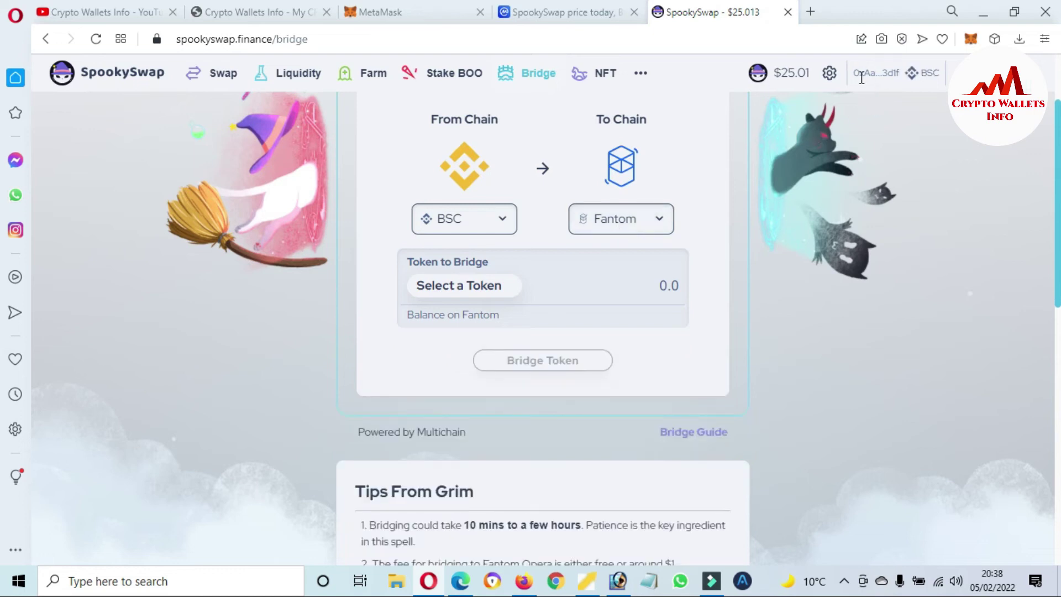
drag(855, 75, 921, 74)
Step: Set Ethereum as the bridge's destination chain
click(660, 220)
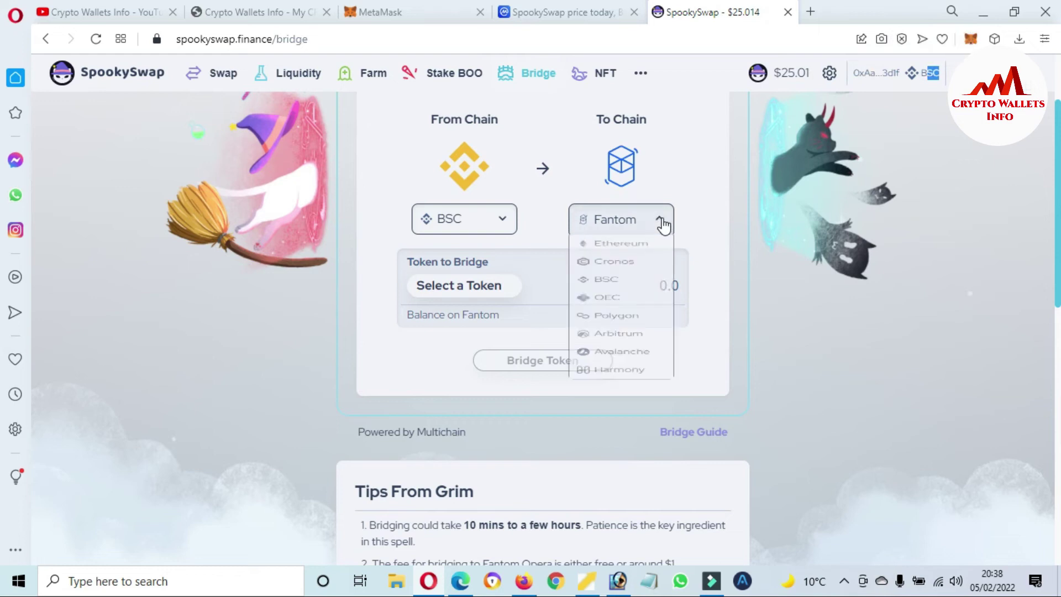
click(662, 223)
click(662, 223)
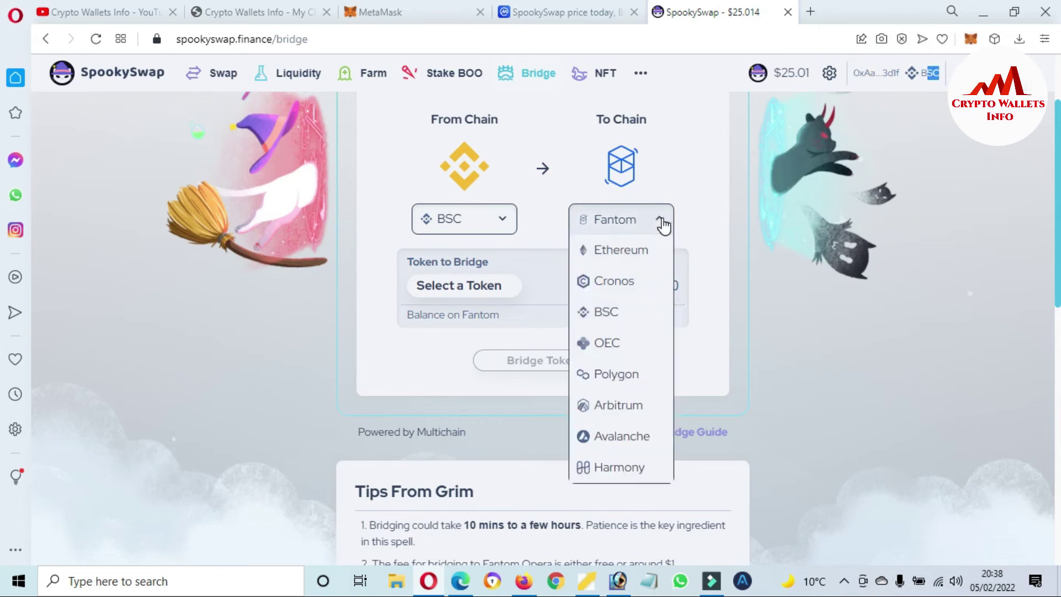
click(632, 257)
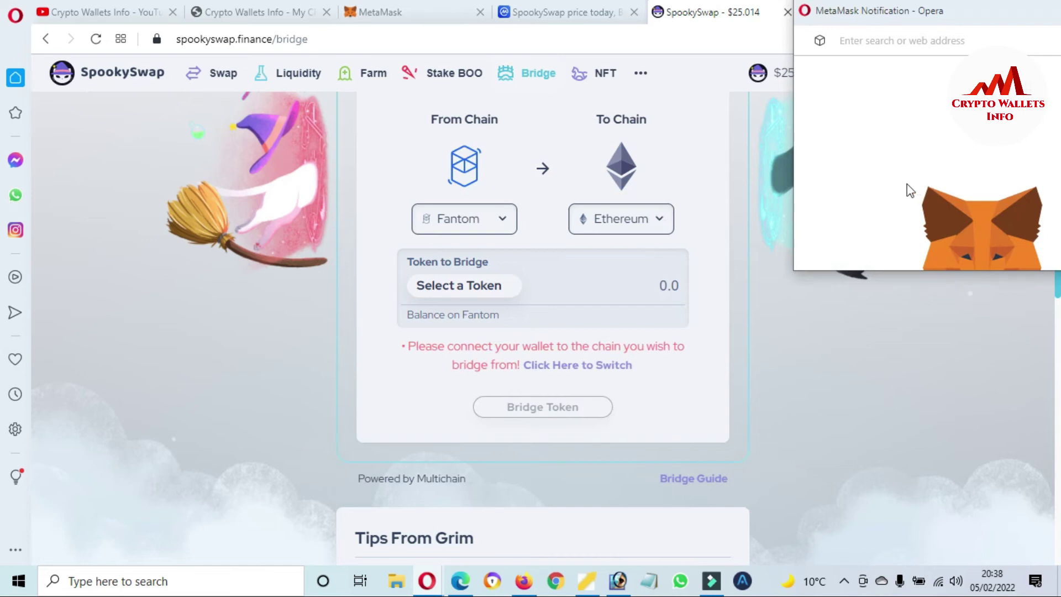
Step: Choose BOO as the token to bridge, then view the Magicats NFT page
click(500, 293)
click(471, 434)
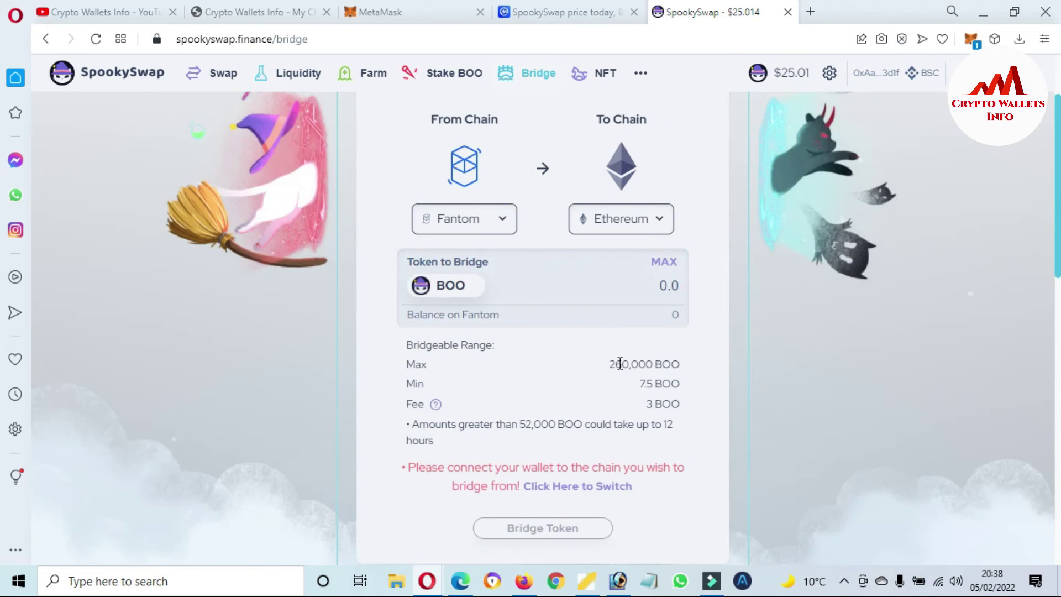
click(593, 81)
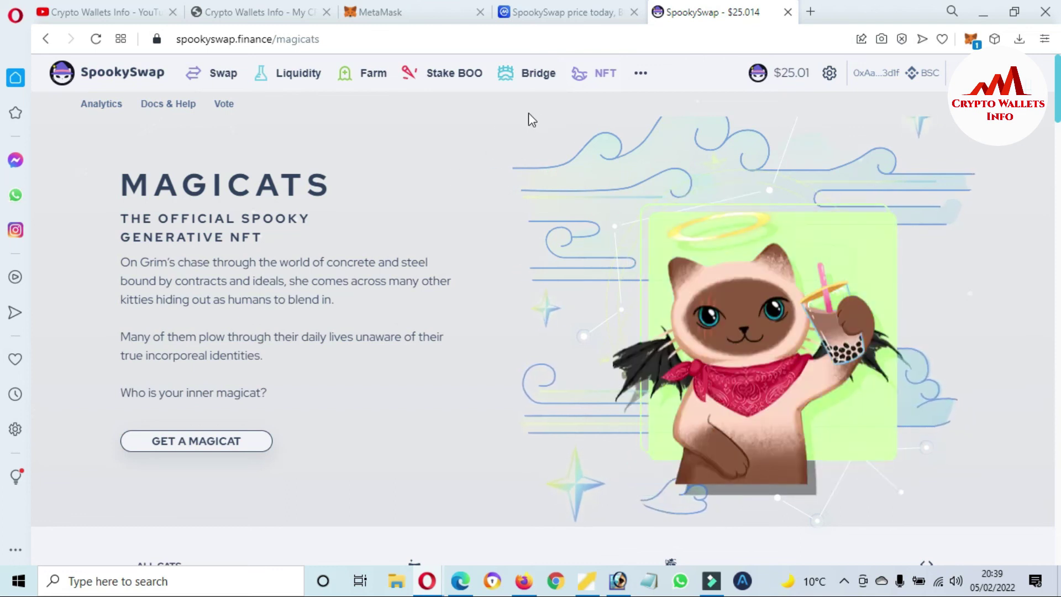
Step: Look at the Crypto Wallets Info YouTube channel, then go to its website tab
click(93, 14)
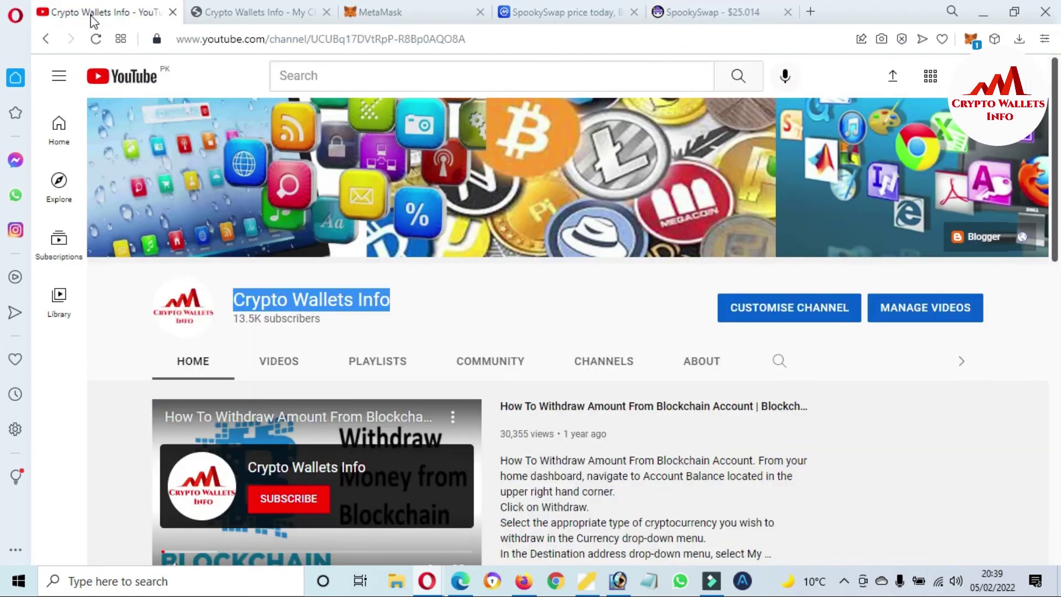
click(427, 301)
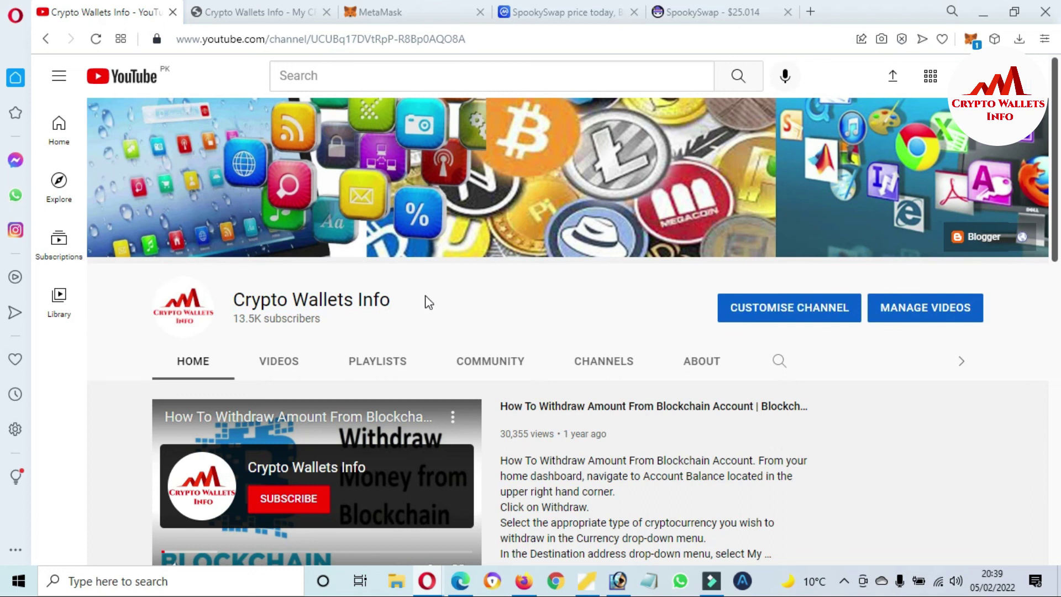
click(239, 14)
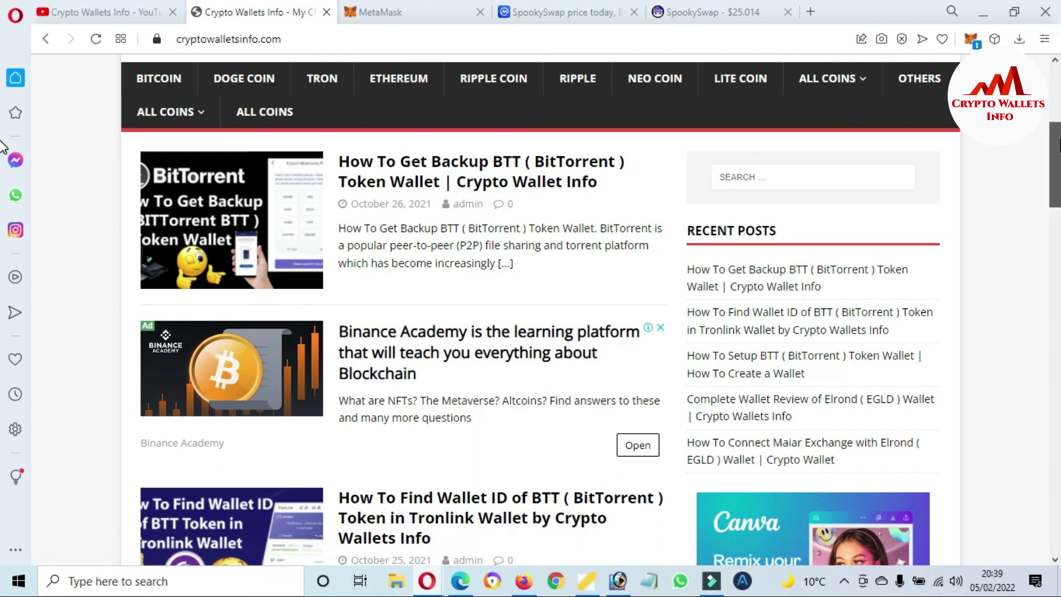
Step: Scroll the blog down to further posts and Recent Comments, and reveal hidden tray icons
scroll(1059, 145, up, 1)
drag(1058, 144, 1058, 224)
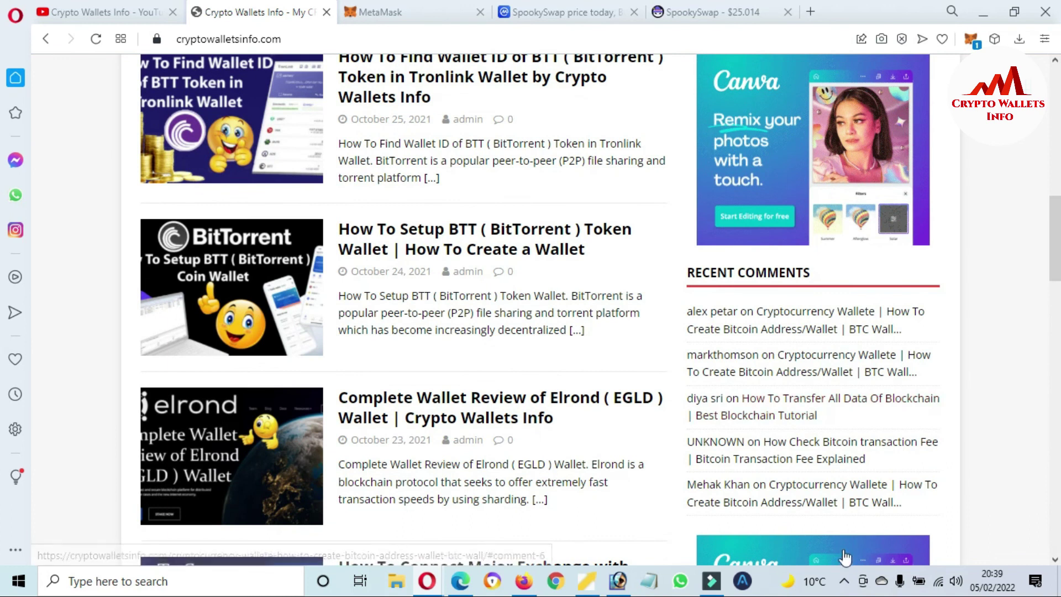
click(843, 581)
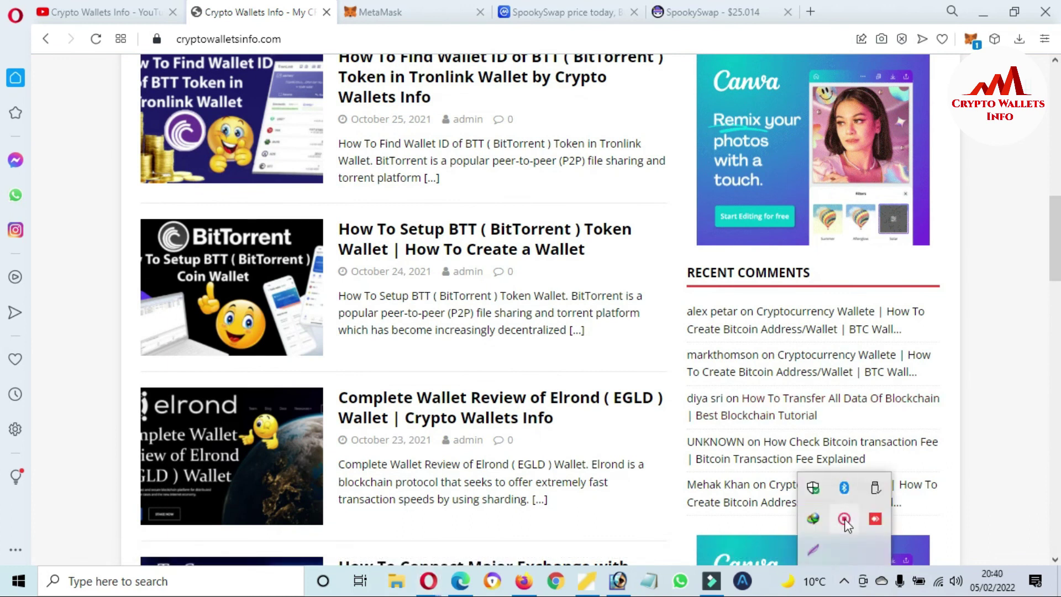